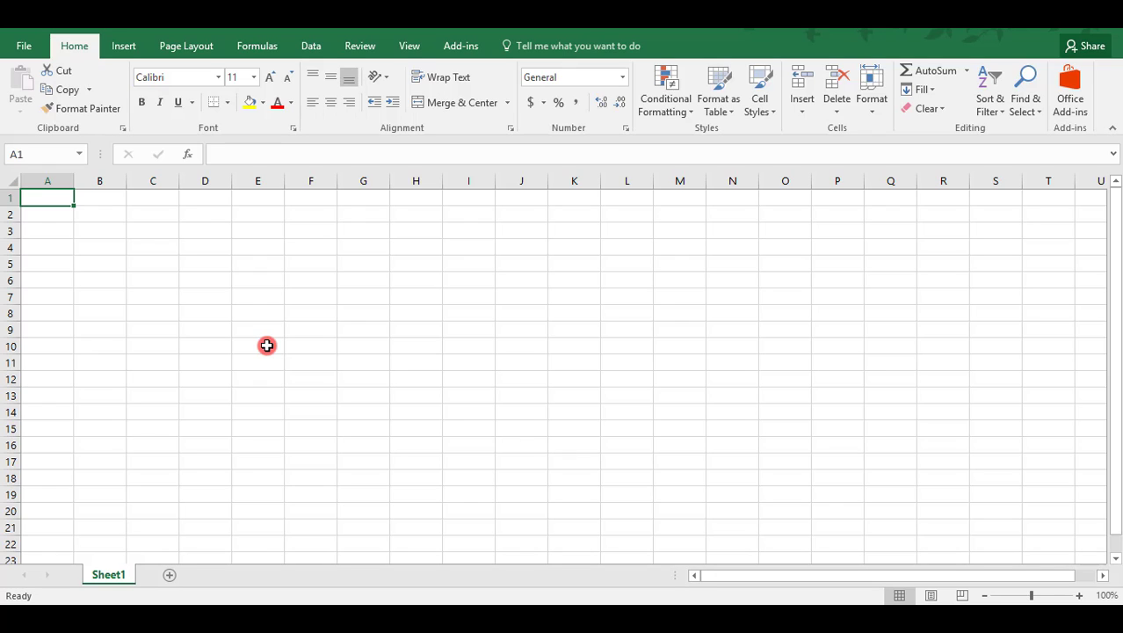
Apply the Wide margin preset to Sheet1 so page-break markers appear
click(197, 53)
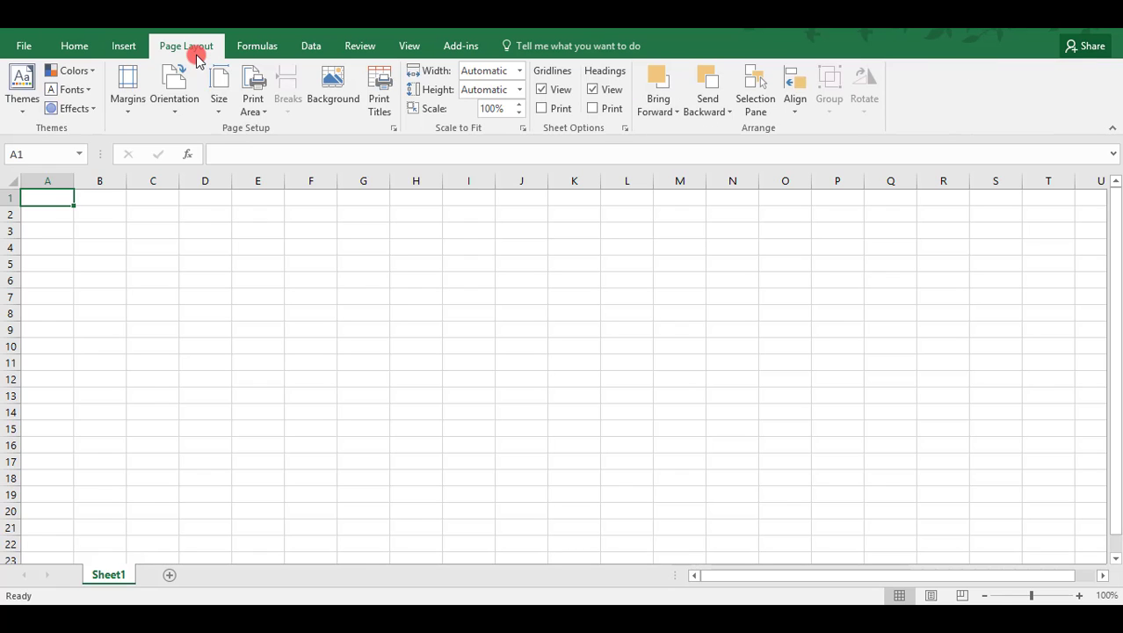
click(130, 91)
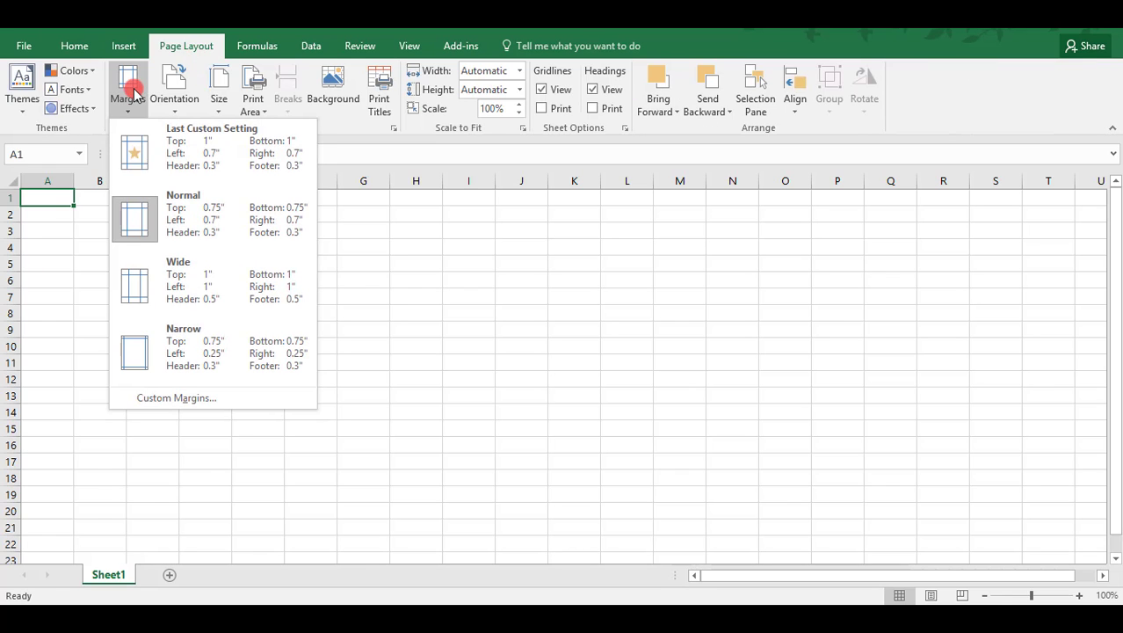
click(173, 279)
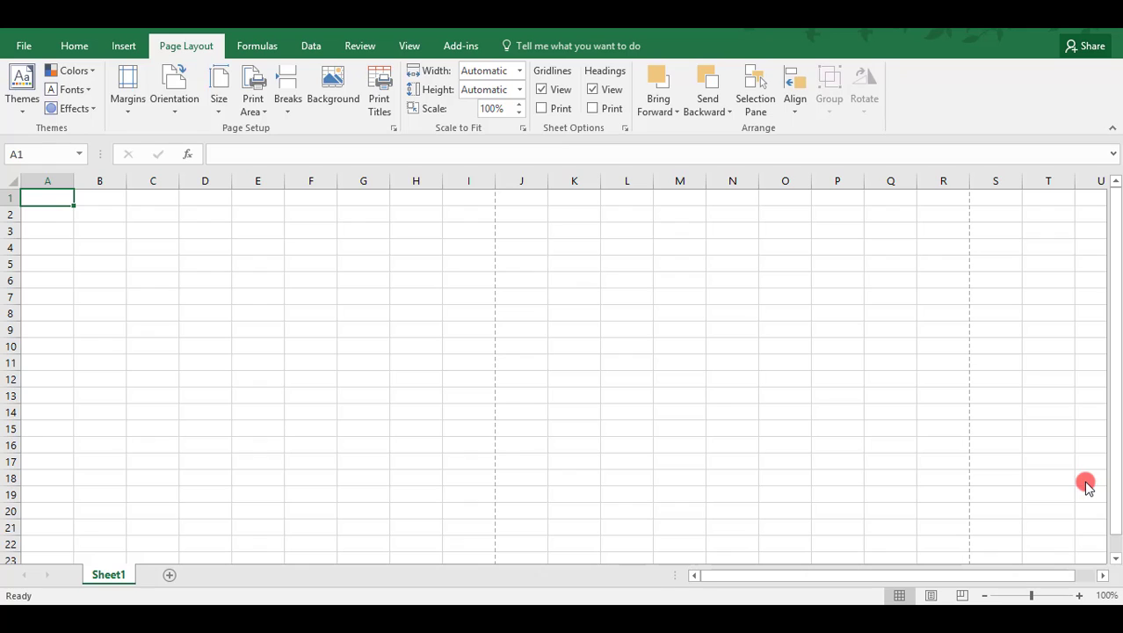
Show Sheet1 in Page Layout view from Workbook Views
click(408, 49)
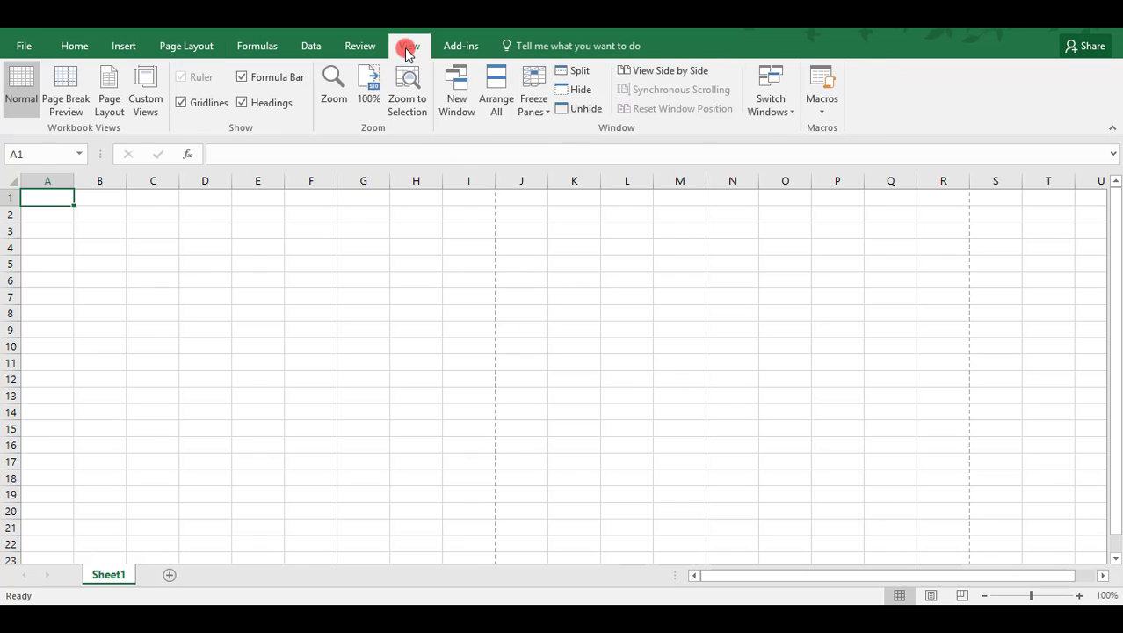
click(106, 102)
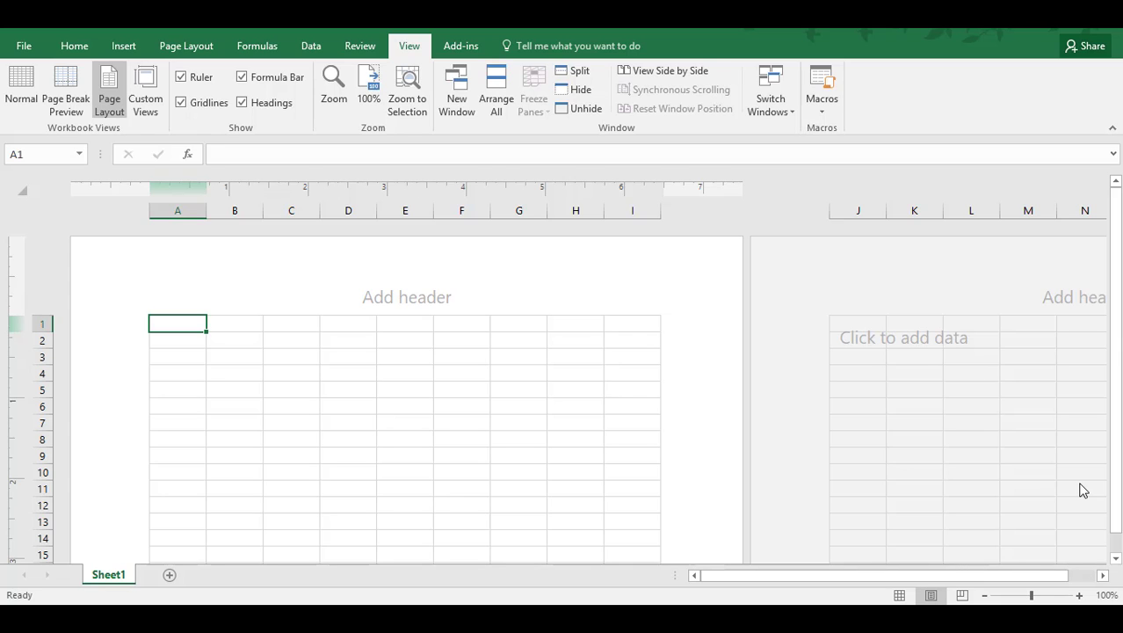
Enter Sunday in A1 and auto-fill the weekday names across to Saturday in G1
text(Sun)
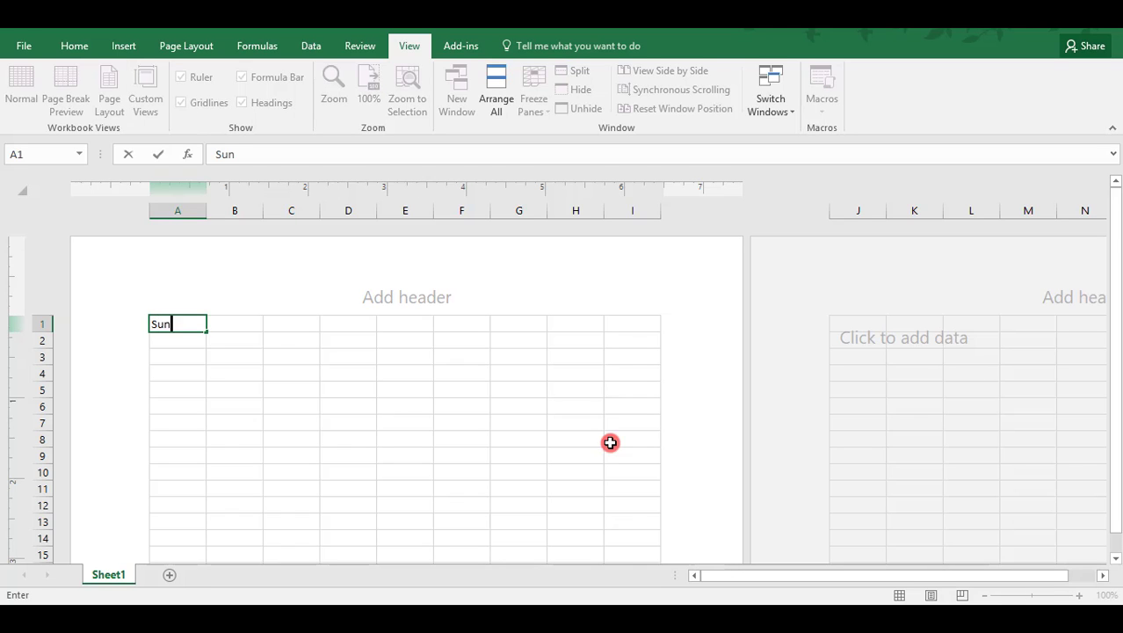
text(day)
key(Return)
click(172, 323)
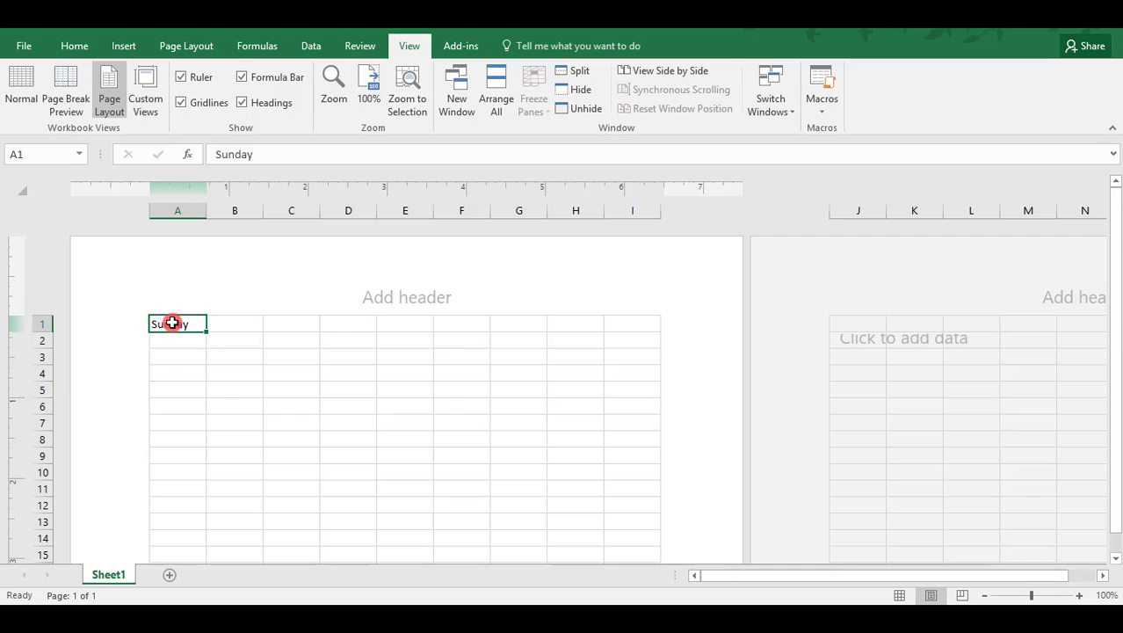
drag(220, 331, 521, 324)
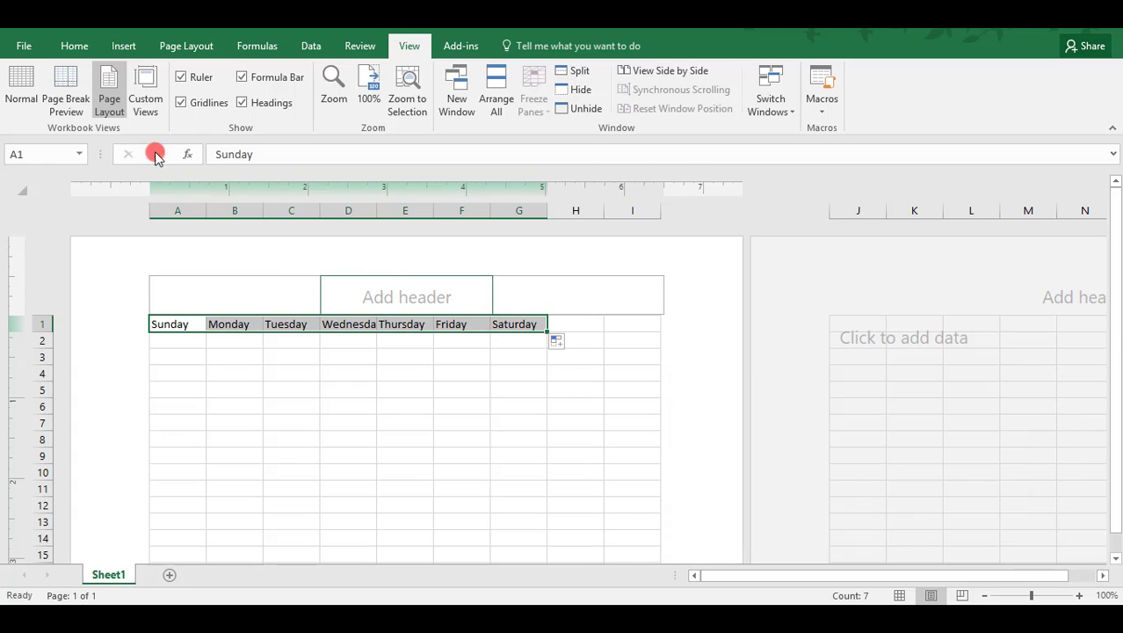
Make the A1:G1 weekday headings centred, bold and dark blue
click(88, 46)
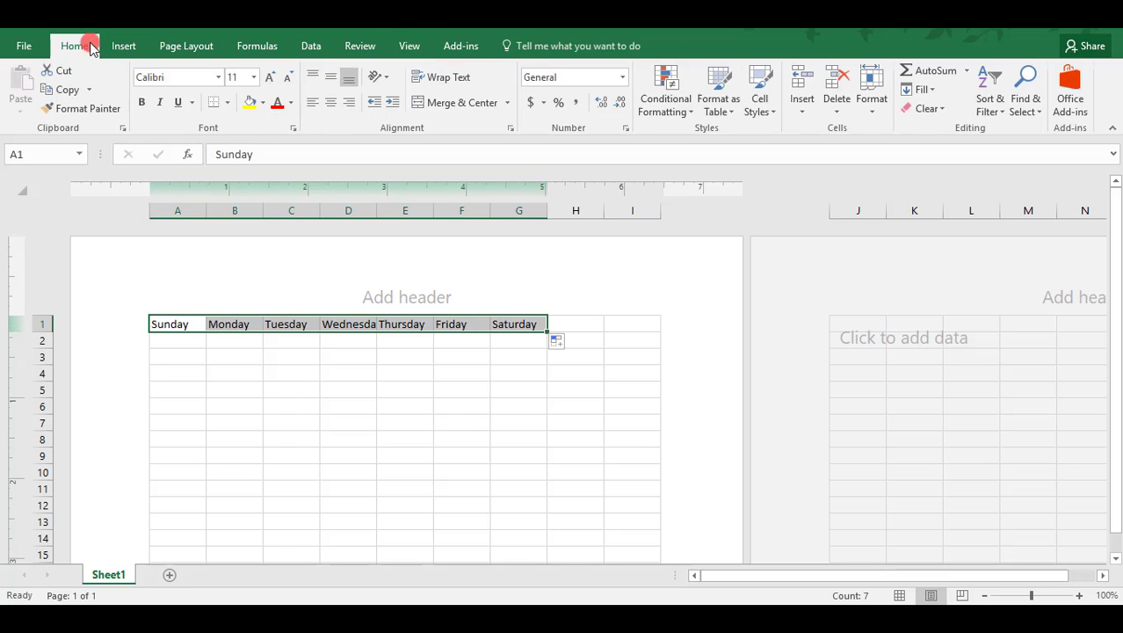
click(330, 102)
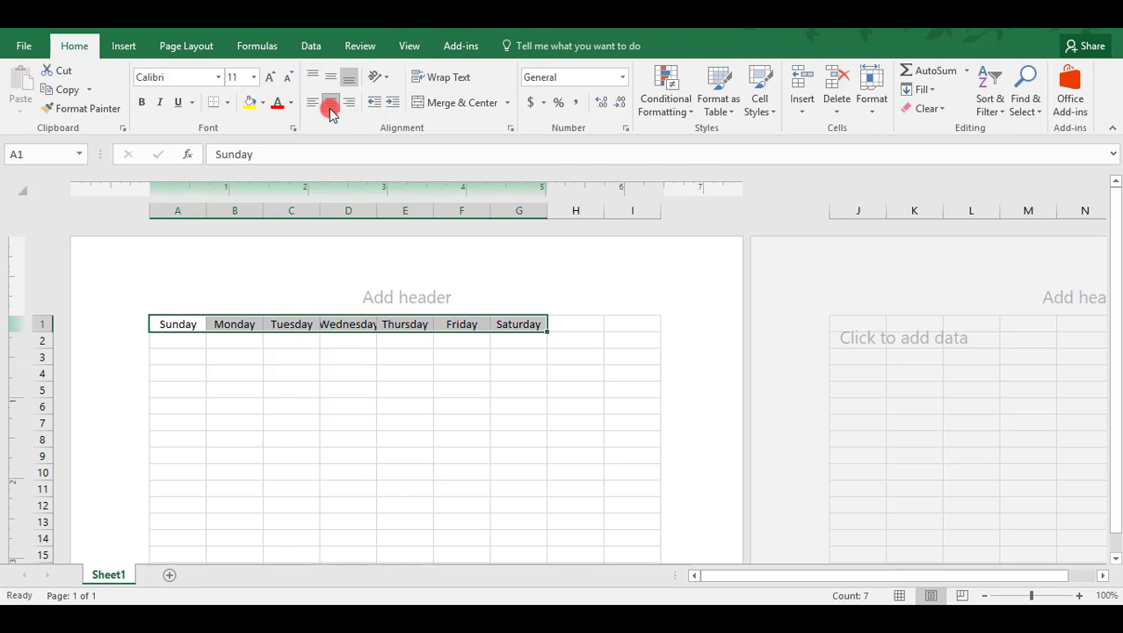
key(ctrl+b)
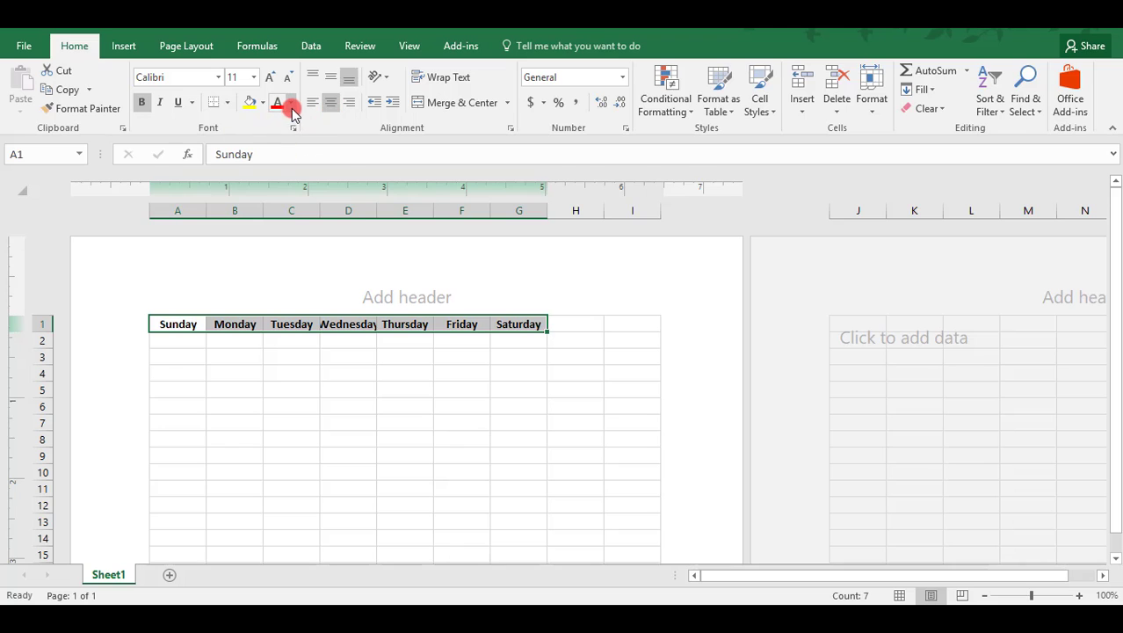
click(292, 104)
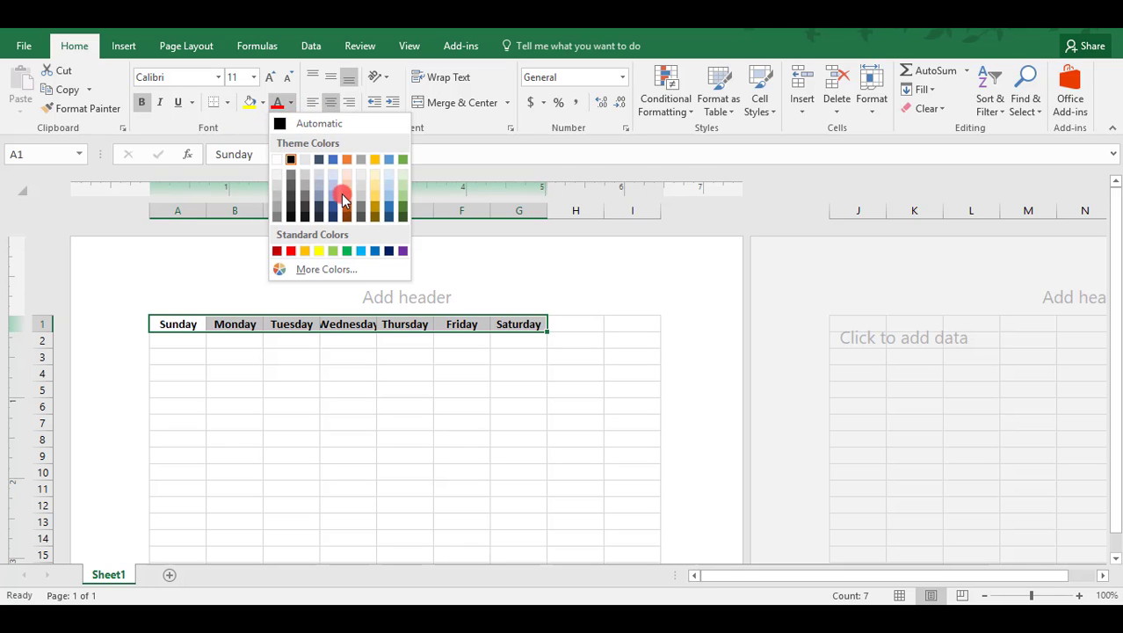
click(389, 252)
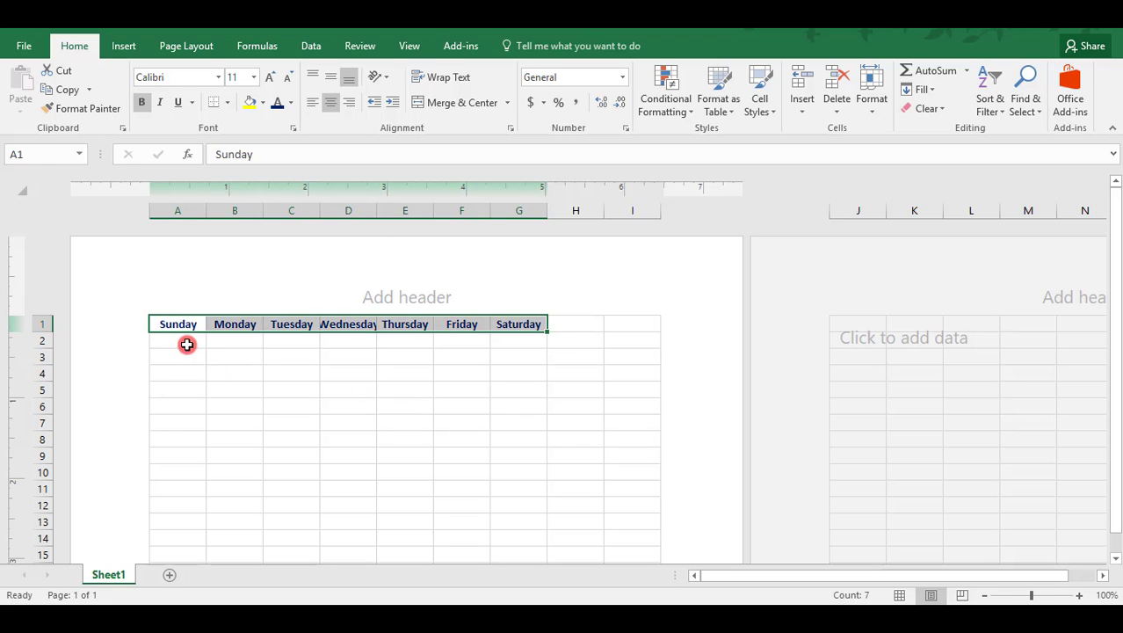
Widen columns A–G equally so the seven weekdays fill the first printed page
click(183, 205)
key(shift+Right)
key(shift+Right)
key(shift+Right)
key(shift+Right)
key(shift+Right)
key(shift+Right)
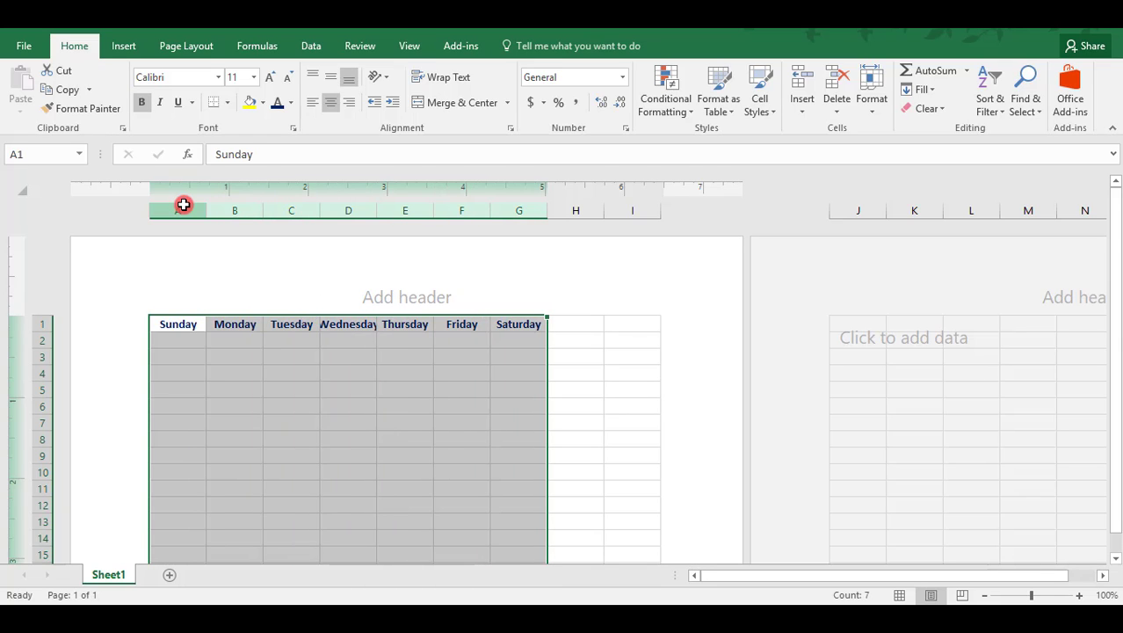
drag(546, 211, 587, 210)
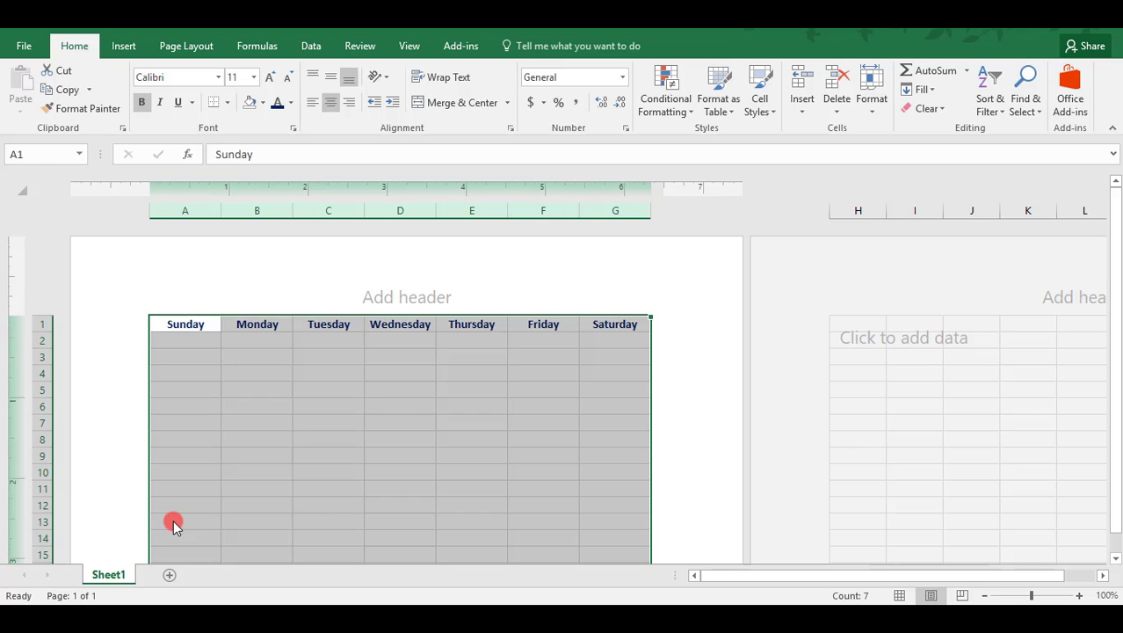
click(39, 340)
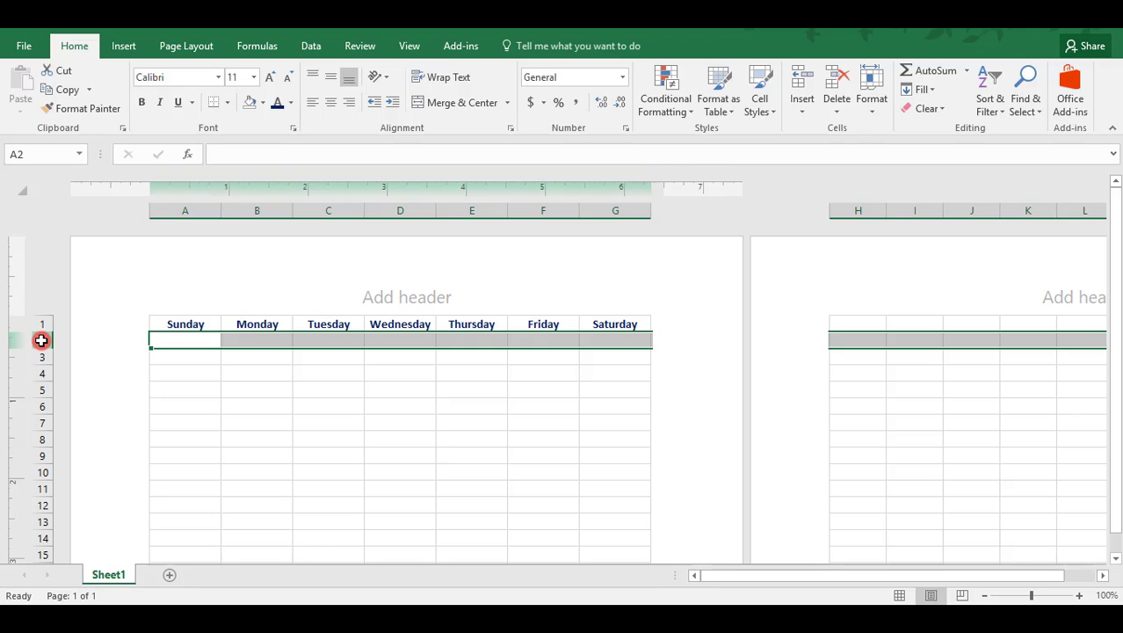
drag(41, 340, 41, 356)
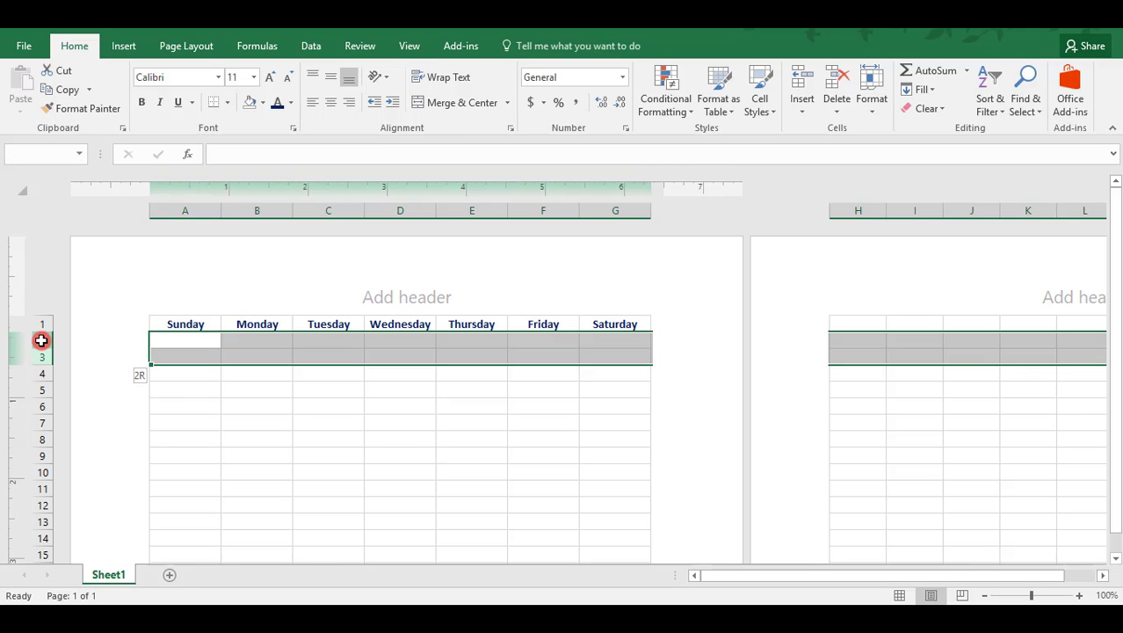
drag(42, 357, 41, 439)
drag(41, 340, 37, 387)
right_click(40, 390)
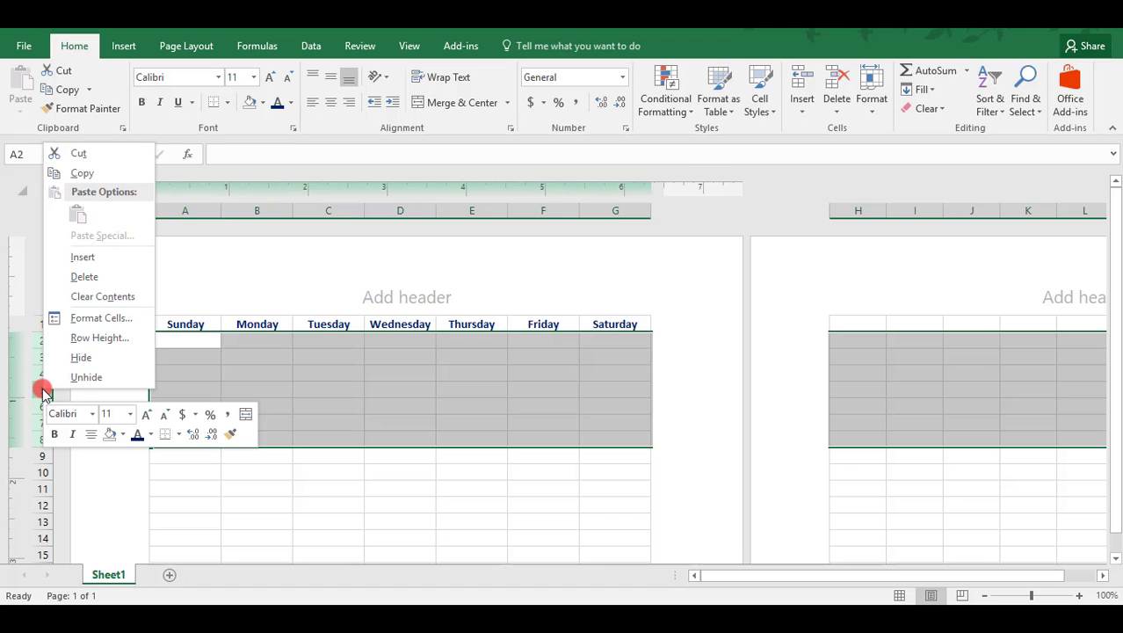
click(100, 343)
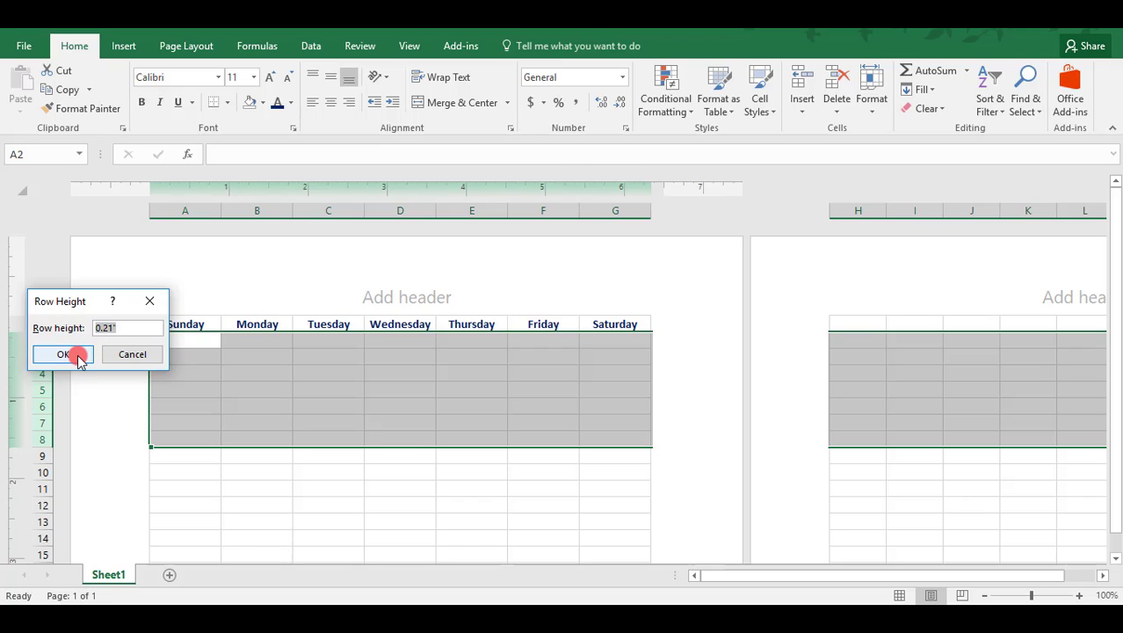
click(75, 355)
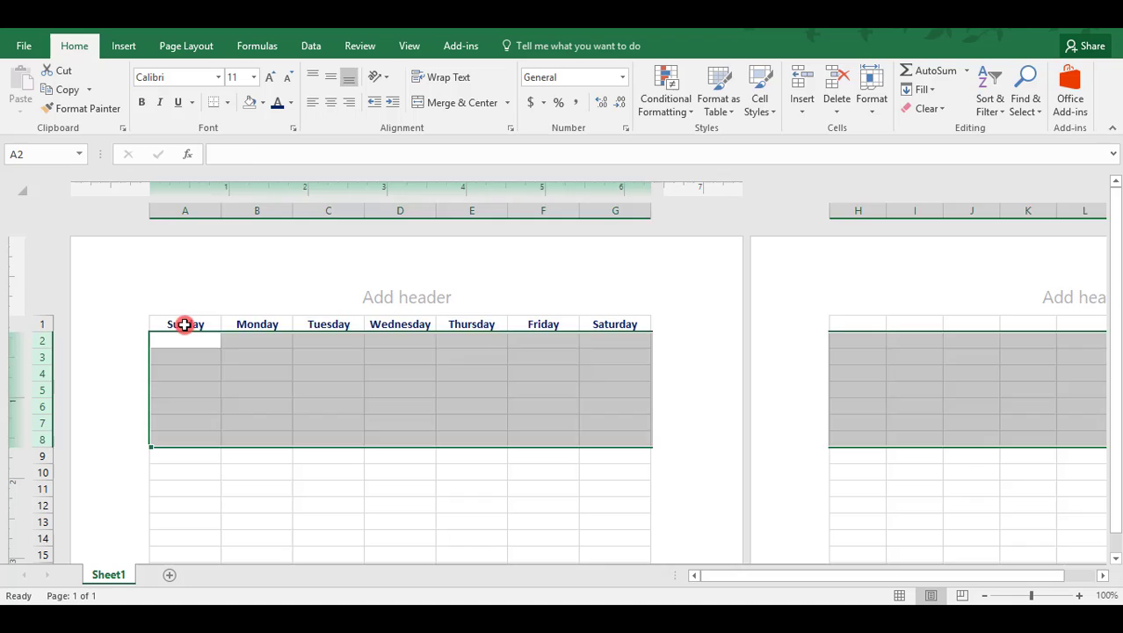
Apply Outside Borders around A1:A8, the Monday column B1:B7, and the remaining calendar grid
click(184, 324)
key(shift+Down)
key(shift+Down)
key(shift+Down)
key(shift+Down)
key(shift+Down)
key(shift+Down)
key(shift+Down)
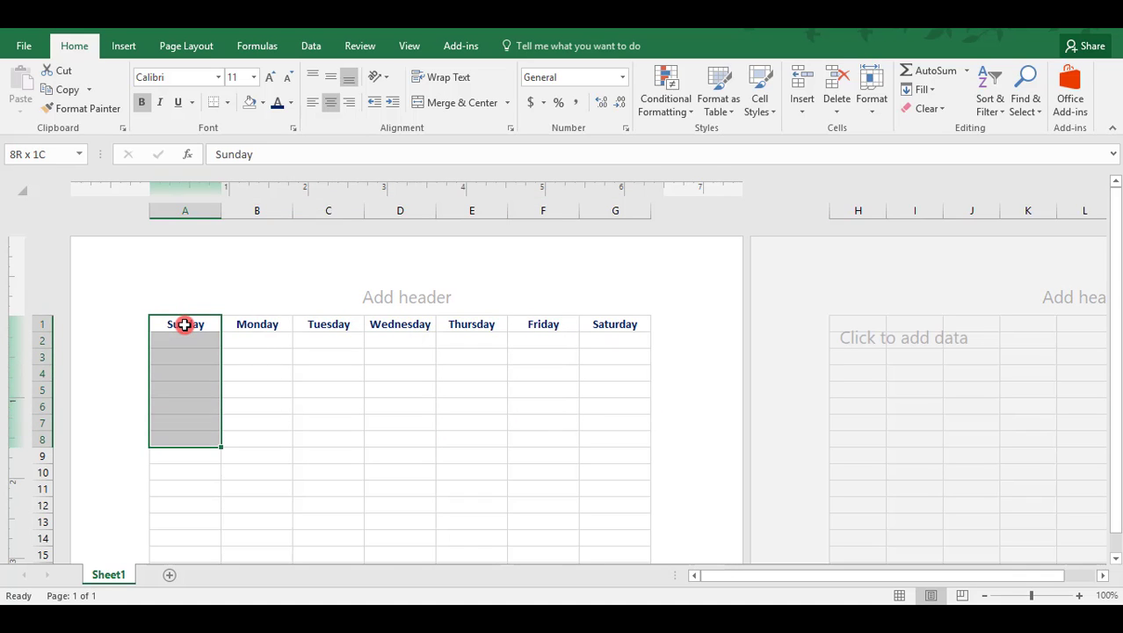
click(226, 103)
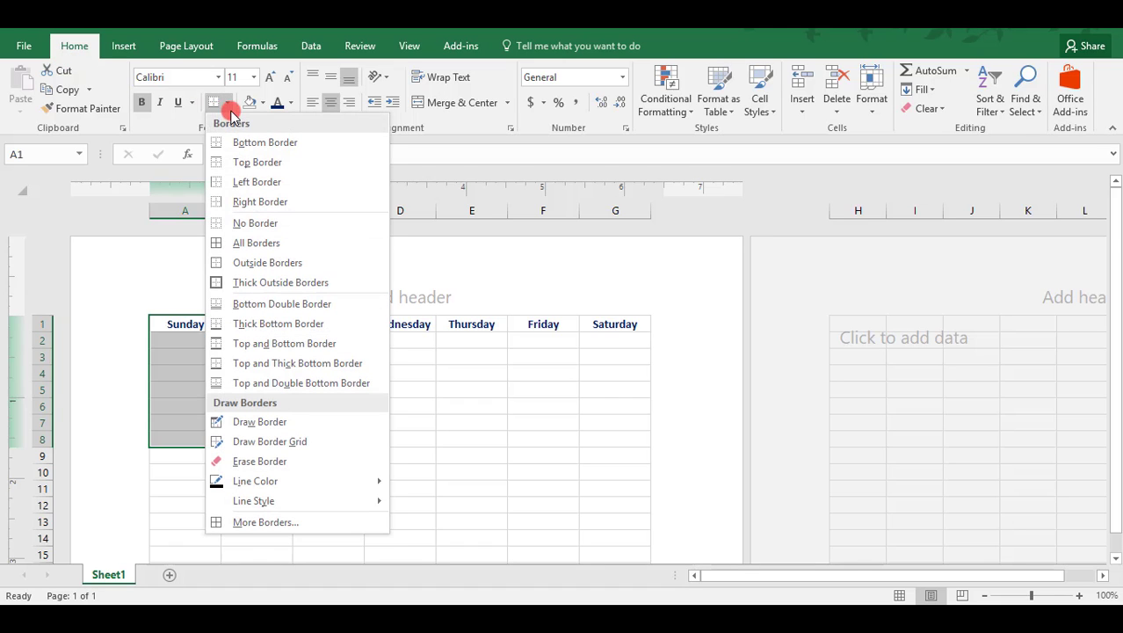
click(230, 257)
click(195, 322)
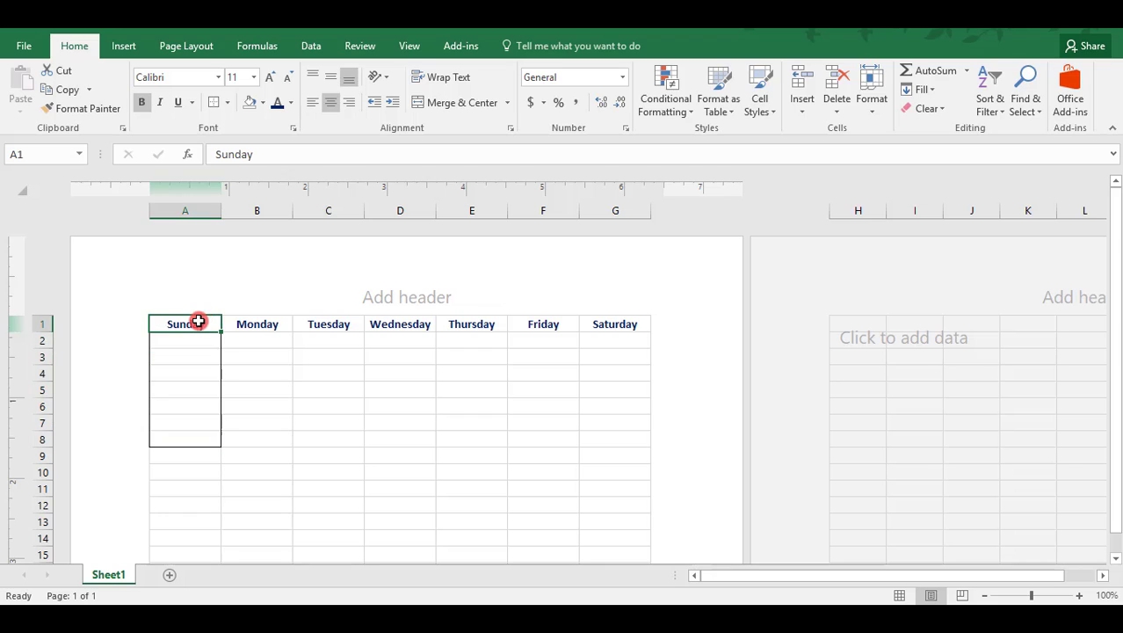
click(214, 104)
drag(246, 325, 245, 433)
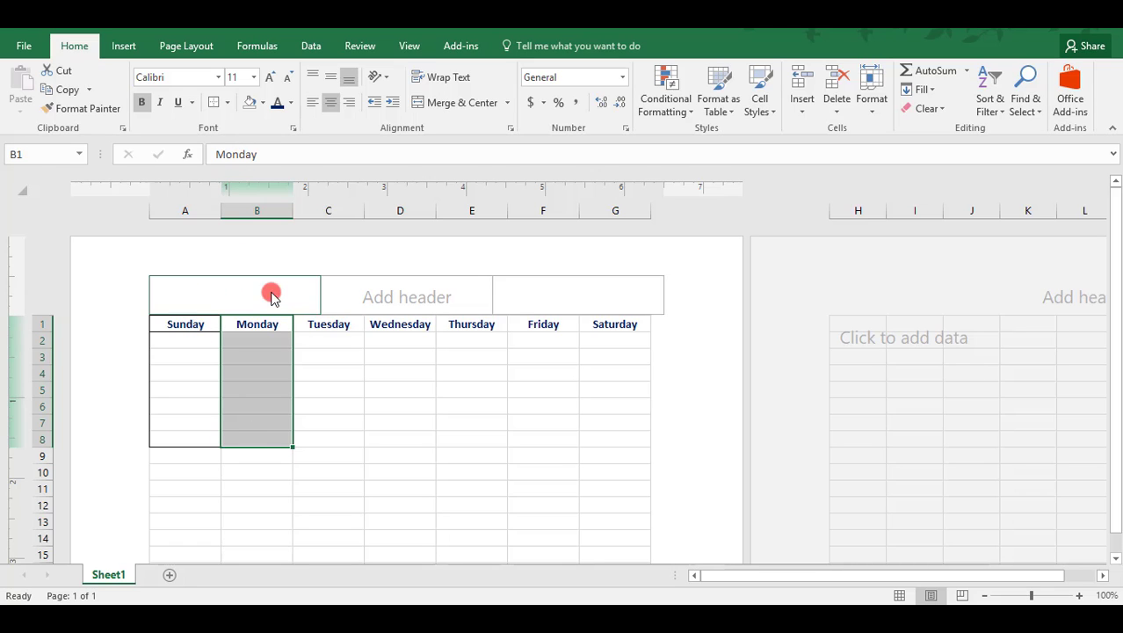
click(220, 102)
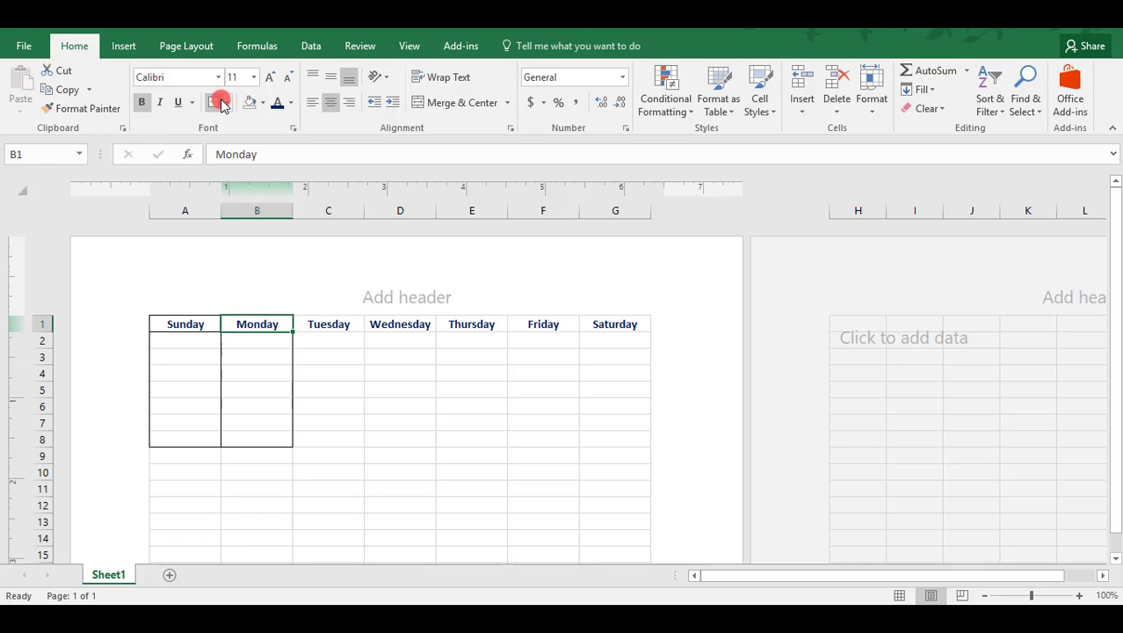
click(489, 494)
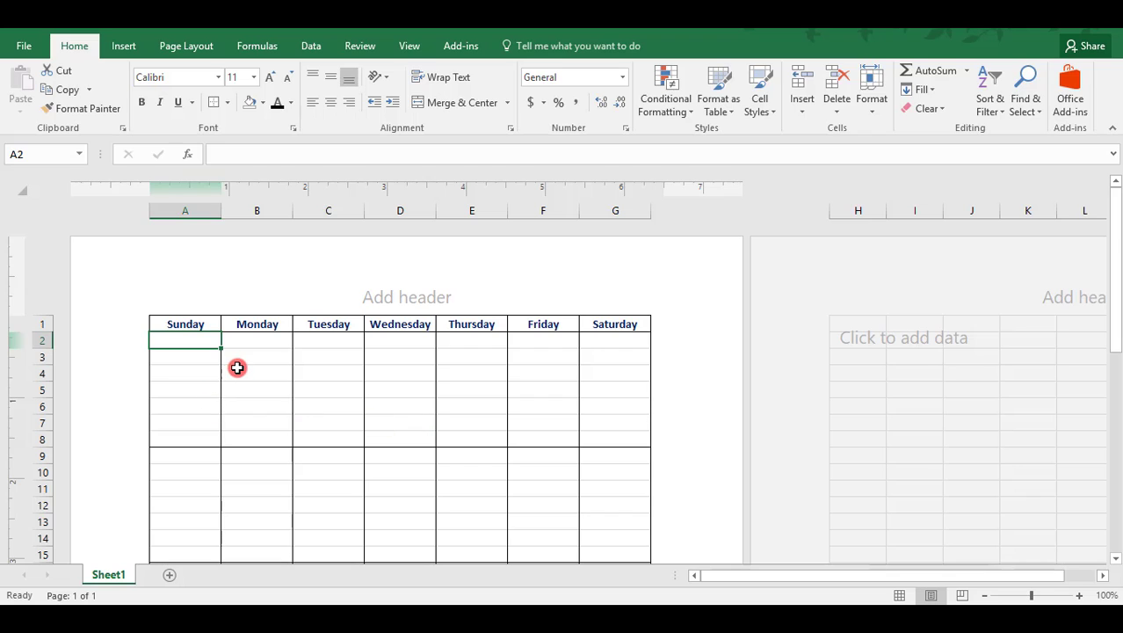
Put 1 in A2 and =A2+1 in B2, filling week one through Saturday as days 1–7
text(1)
key(Return)
key(Right)
key(Up)
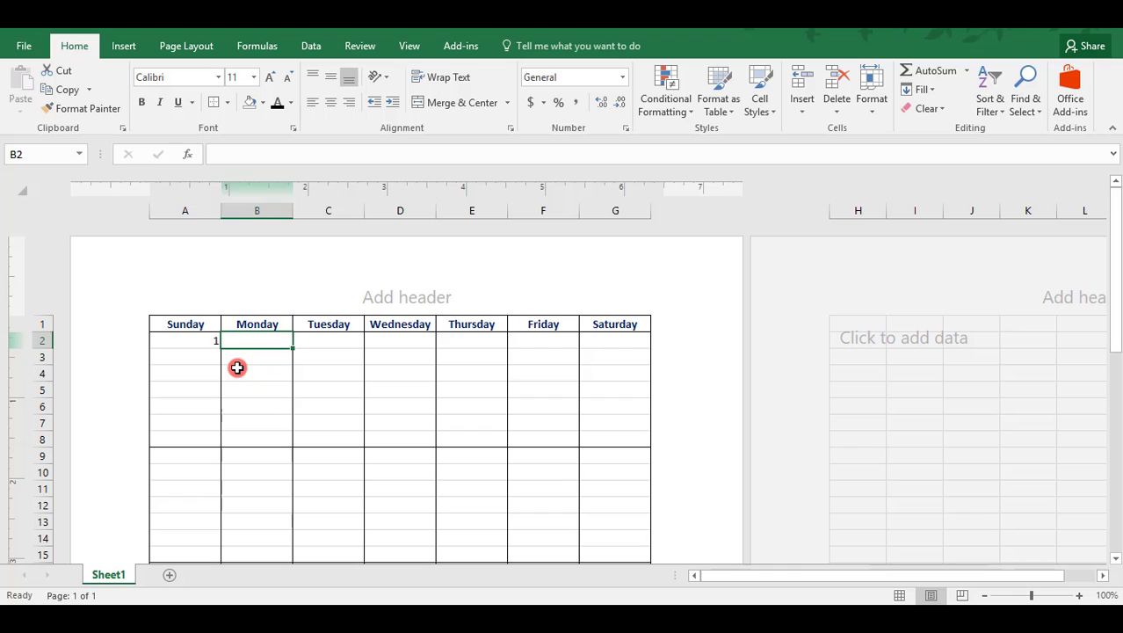
text(=)
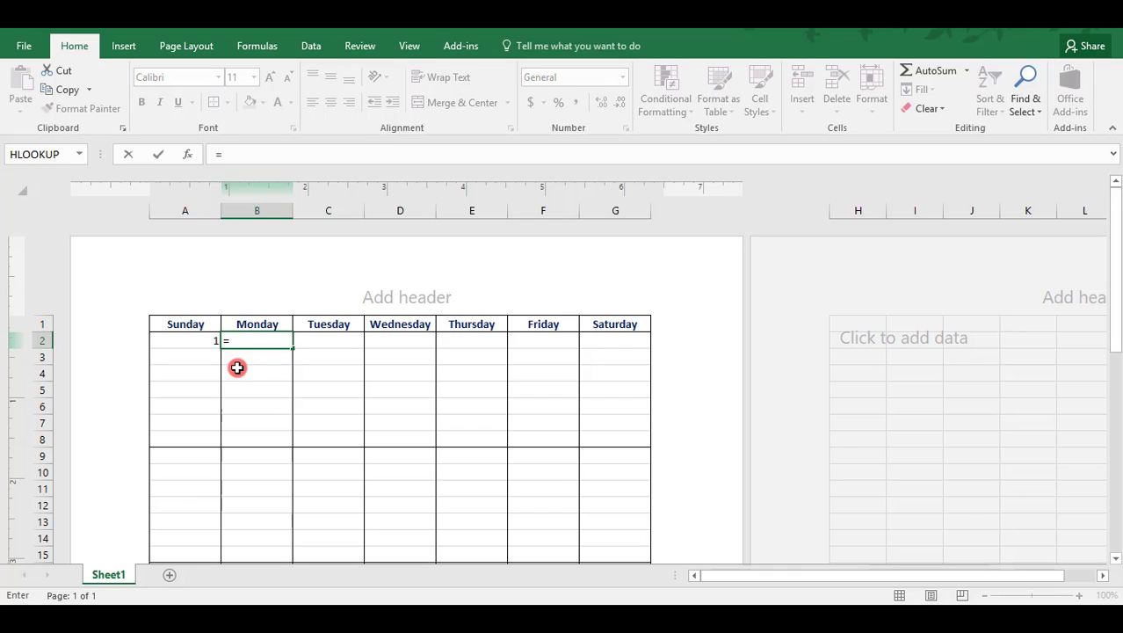
key(Left)
text(+1)
key(Return)
key(Up)
key(ctrl+c)
key(shift+Right)
key(shift+Right)
key(shift+Right)
key(shift+Right)
key(shift+Right)
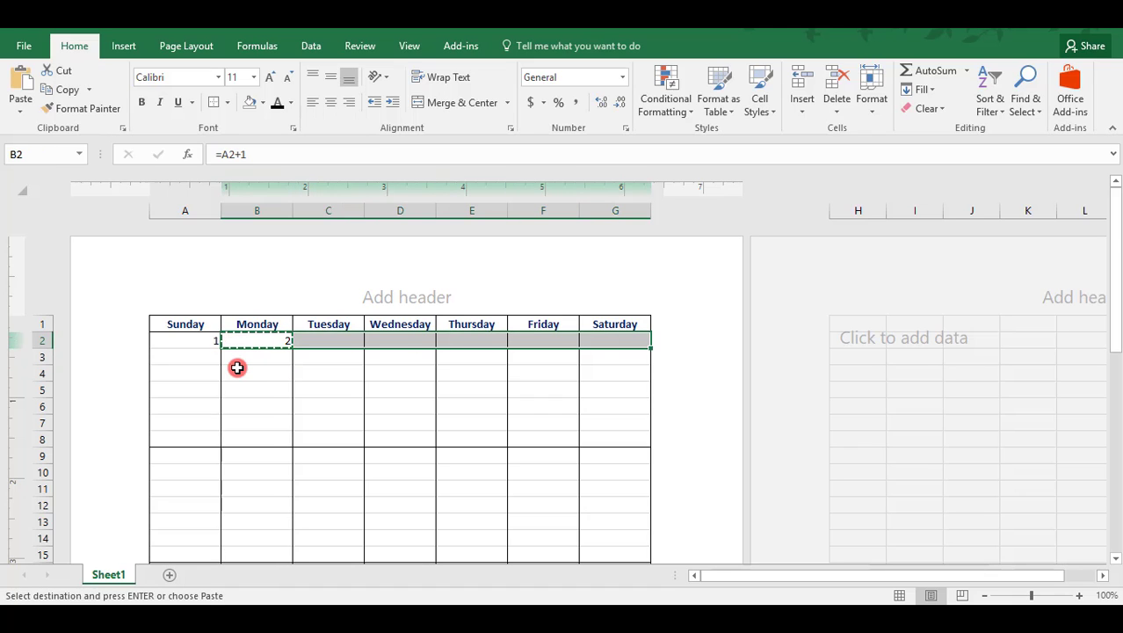
key(Return)
Enter =G2+1 in A9 and =A9+1 in B9, filling week two with days 8–14
click(196, 456)
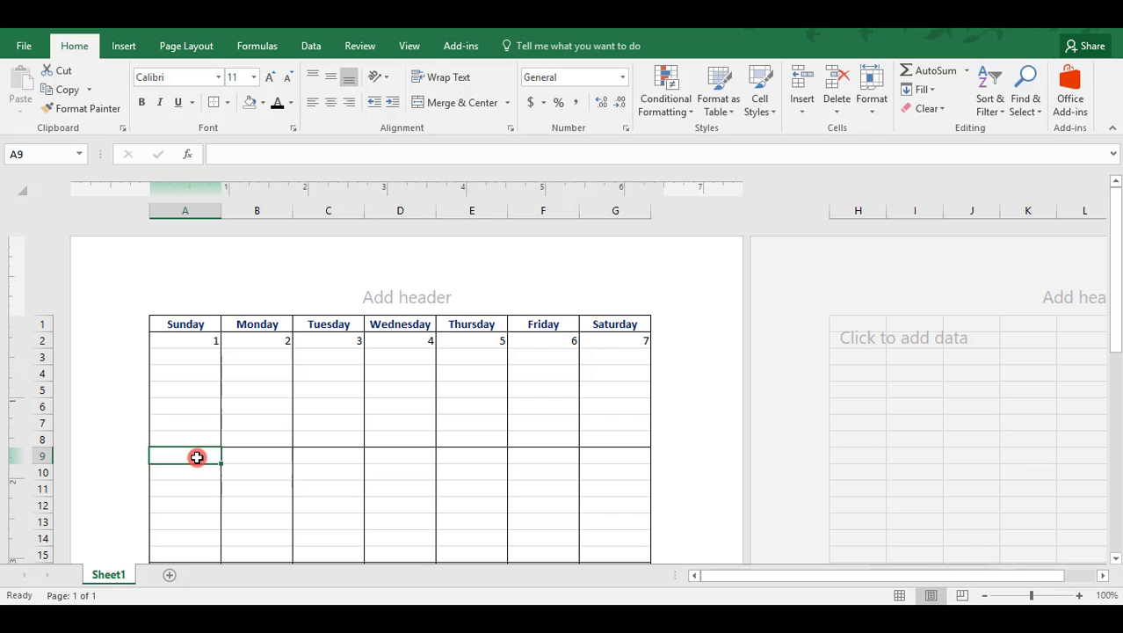
text(=)
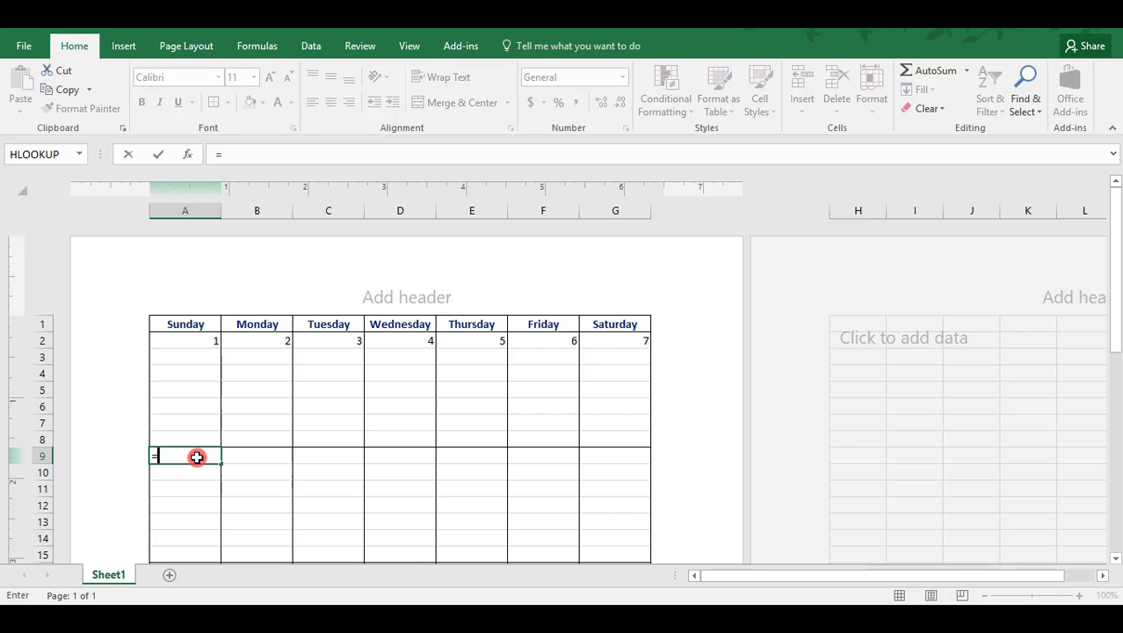
click(620, 341)
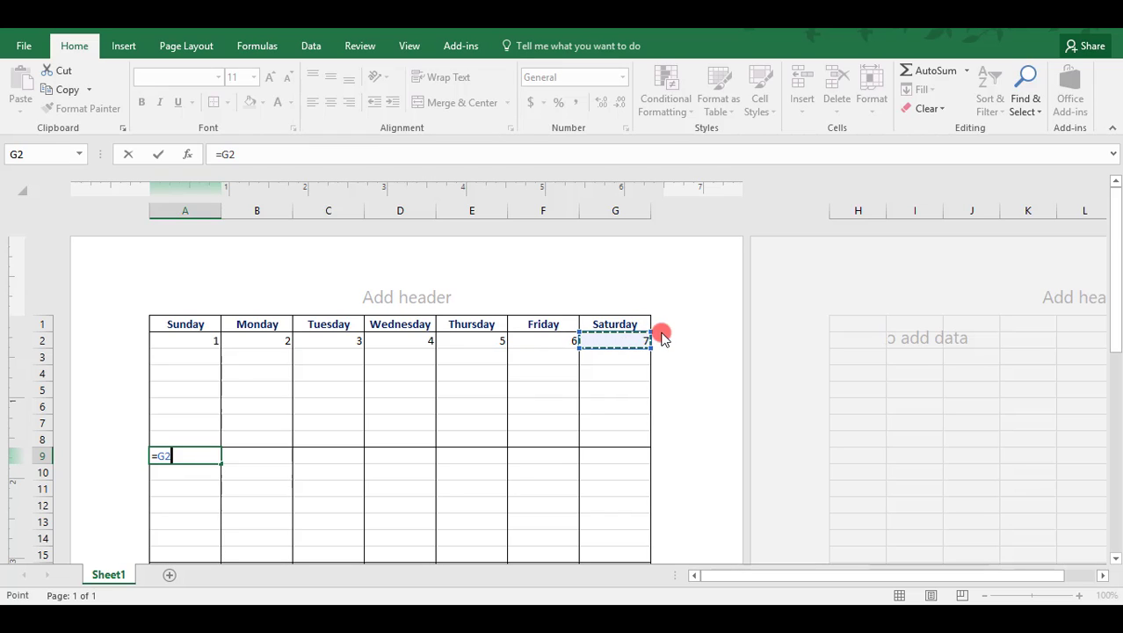
text(+1)
key(Return)
key(Up)
key(Right)
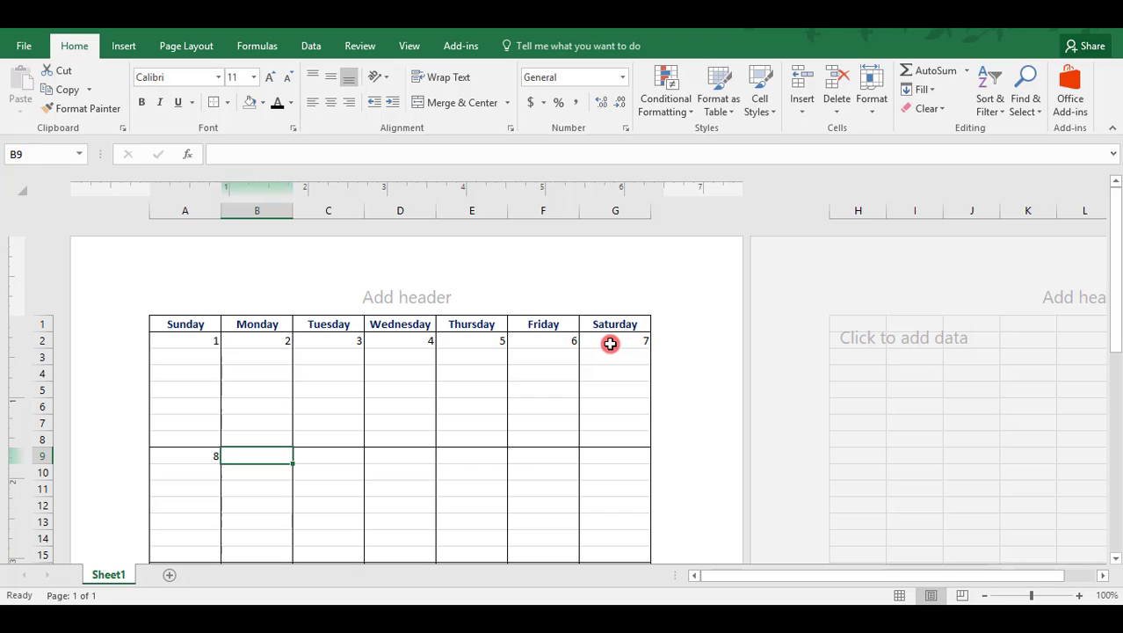
text(=)
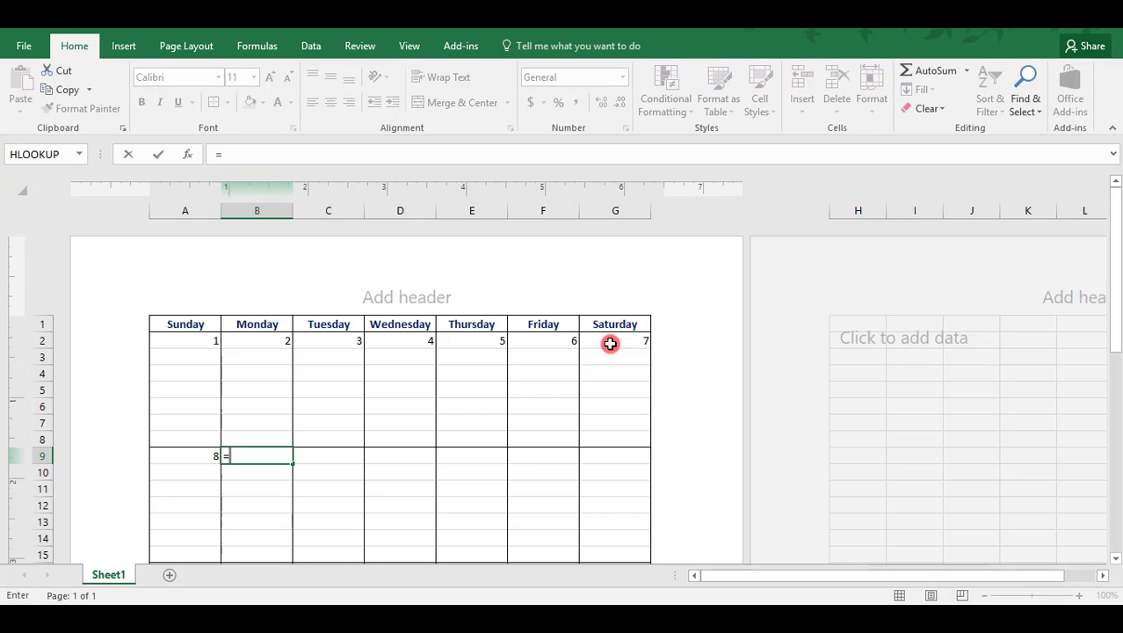
key(Left)
text(+)
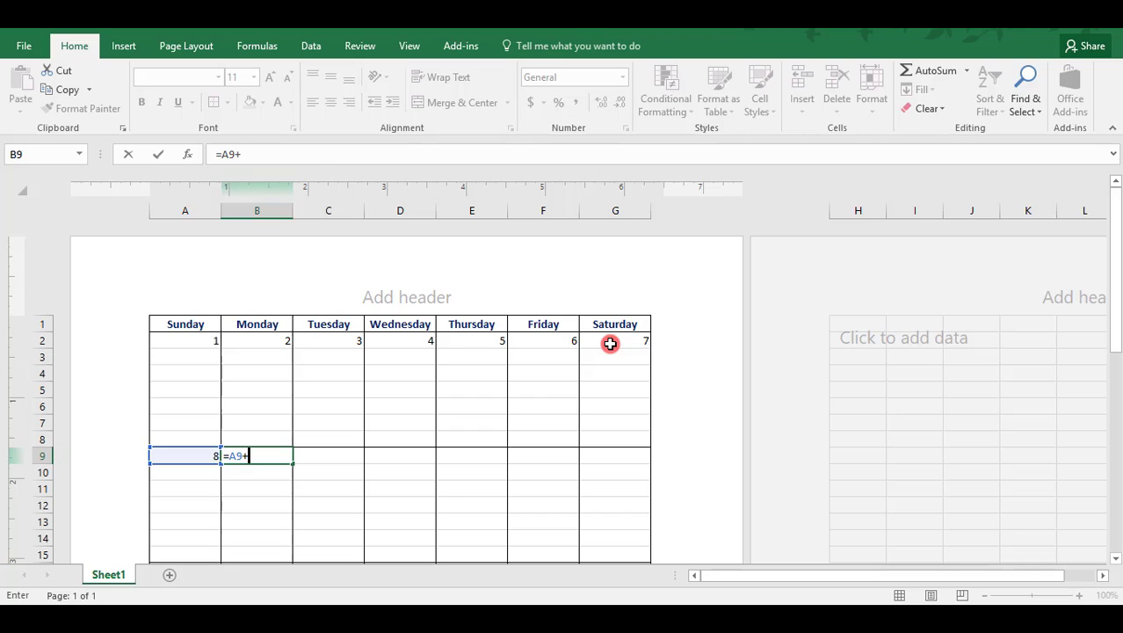
text(1)
key(Return)
key(Up)
key(ctrl+c)
key(shift+Right)
key(shift+Right)
key(shift+Right)
key(shift+Right)
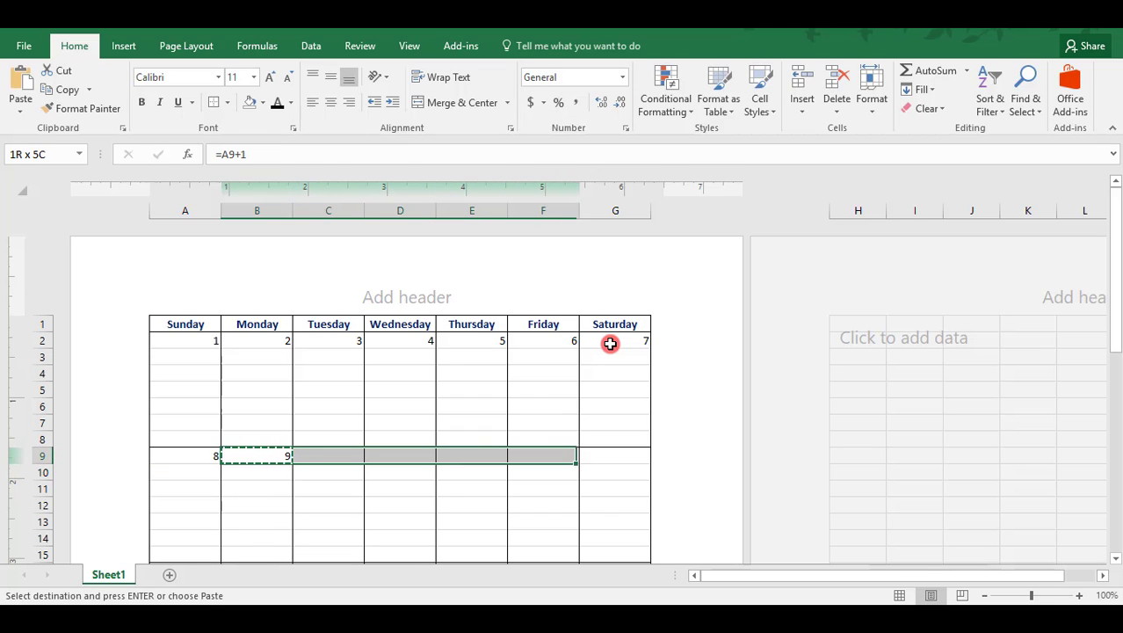
key(shift+Right)
key(Return)
Copy the week-two formulas into weeks three to five, then clear the nonexistent days 32–35
key(Left)
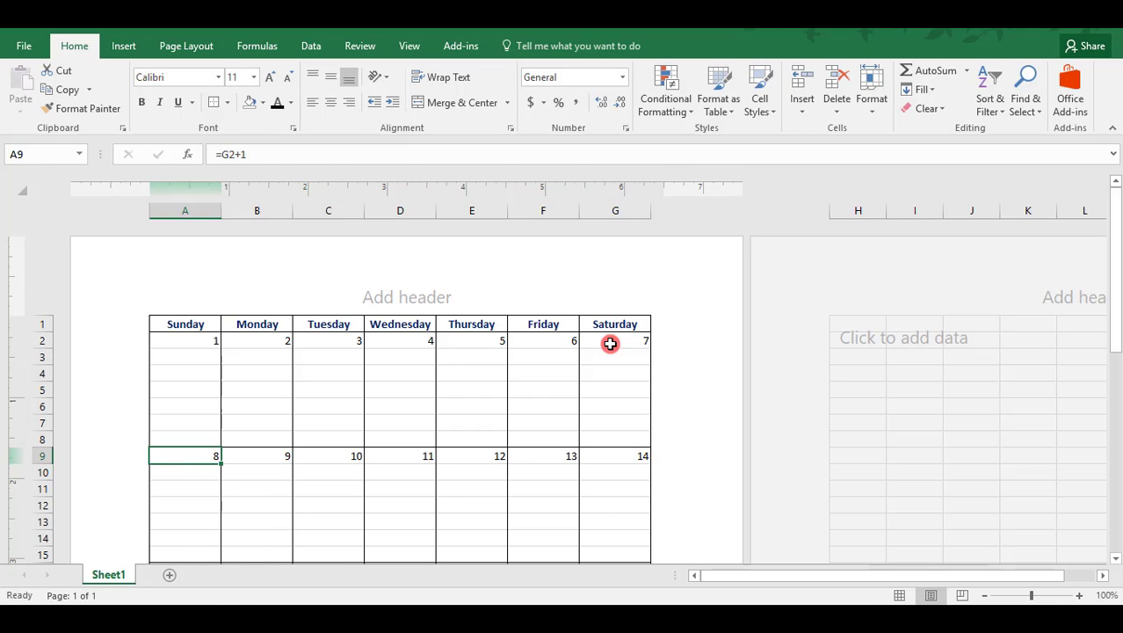
key(shift+Right)
key(shift+Right)
key(shift+Right)
key(shift+Right)
key(shift+Right)
key(shift+Right)
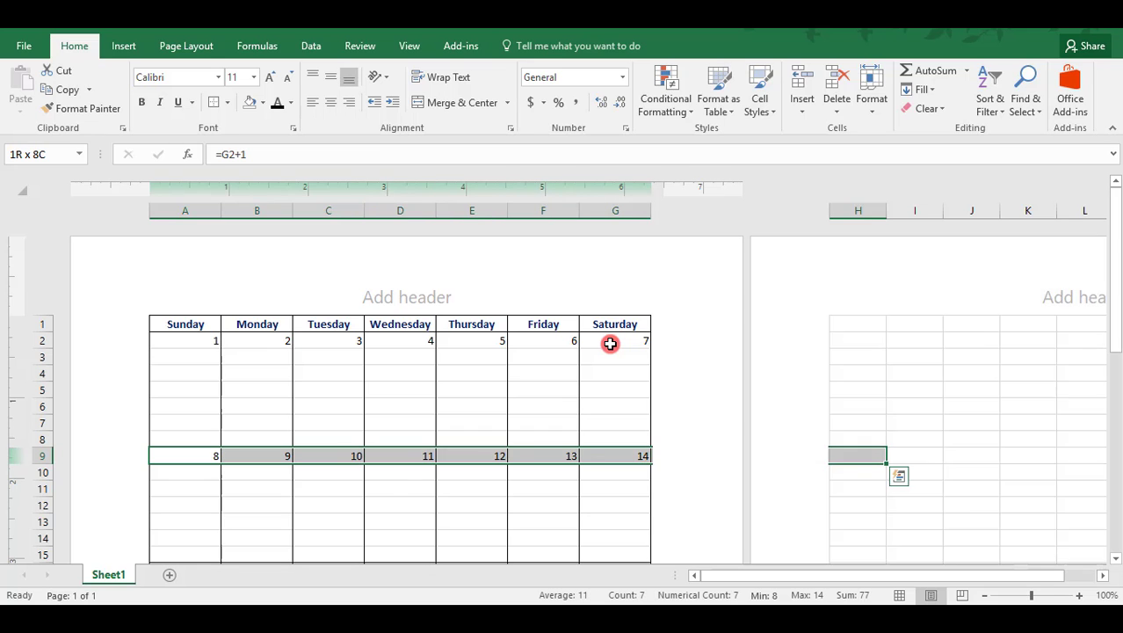
key(ctrl+c)
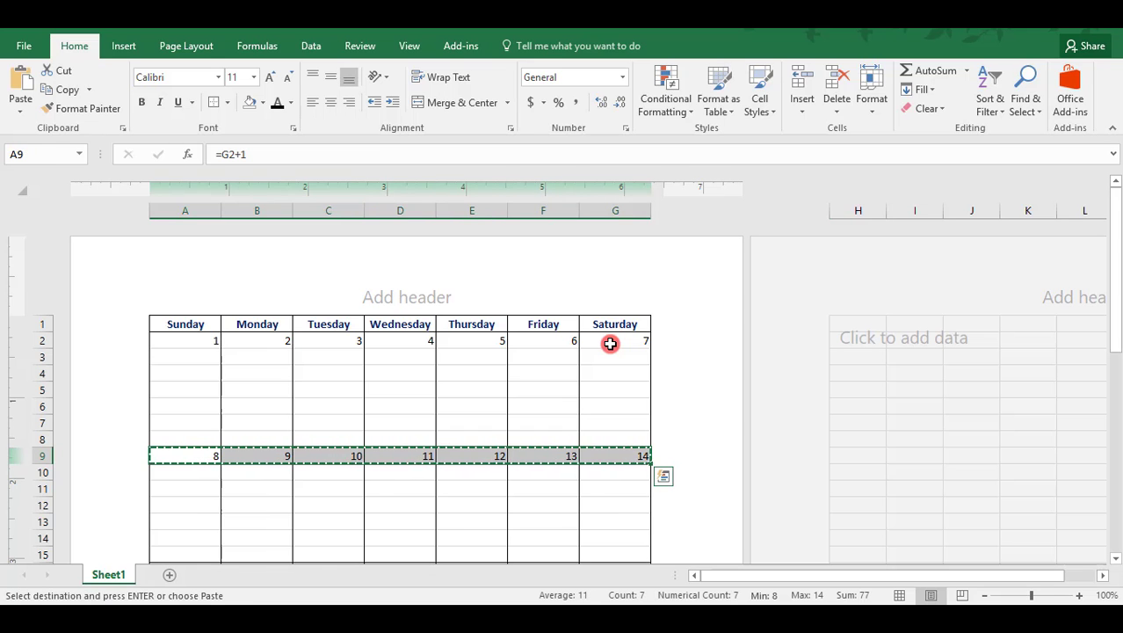
key(Down)
key(Down)
key(Down)
key(Down)
key(Down)
key(Down)
key(Down)
key(Down)
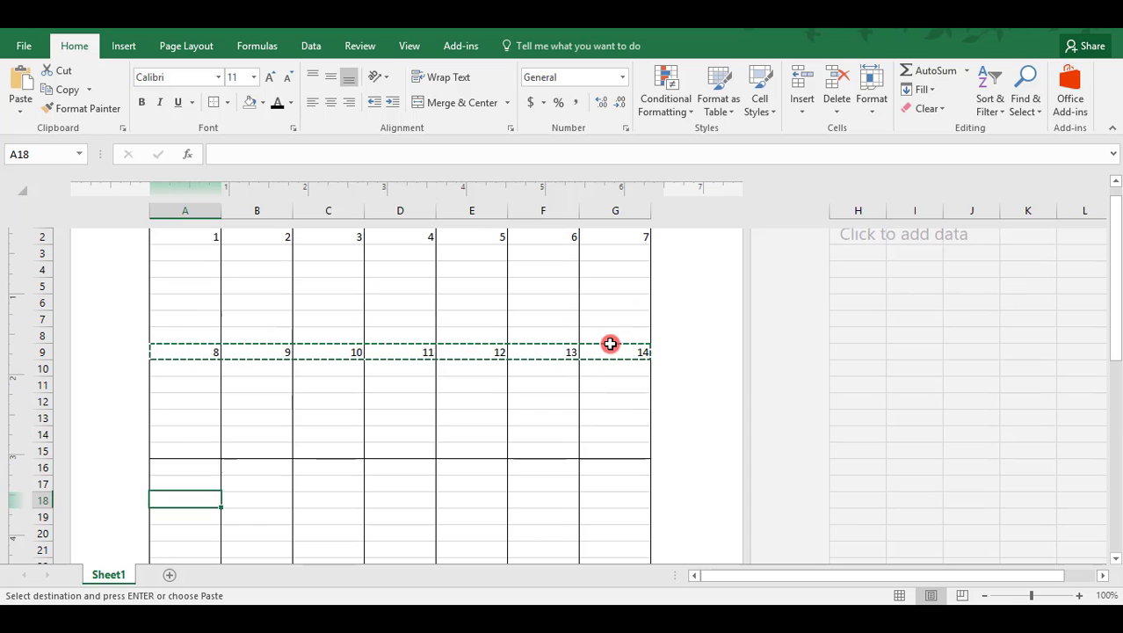
key(Up)
key(ctrl+v)
key(Down)
key(Down)
key(Down)
key(Down)
key(Down)
key(Down)
key(Down)
key(ctrl+v)
key(Down)
key(Down)
key(Down)
key(Down)
key(Down)
key(Down)
key(Down)
key(Down)
key(Up)
key(Return)
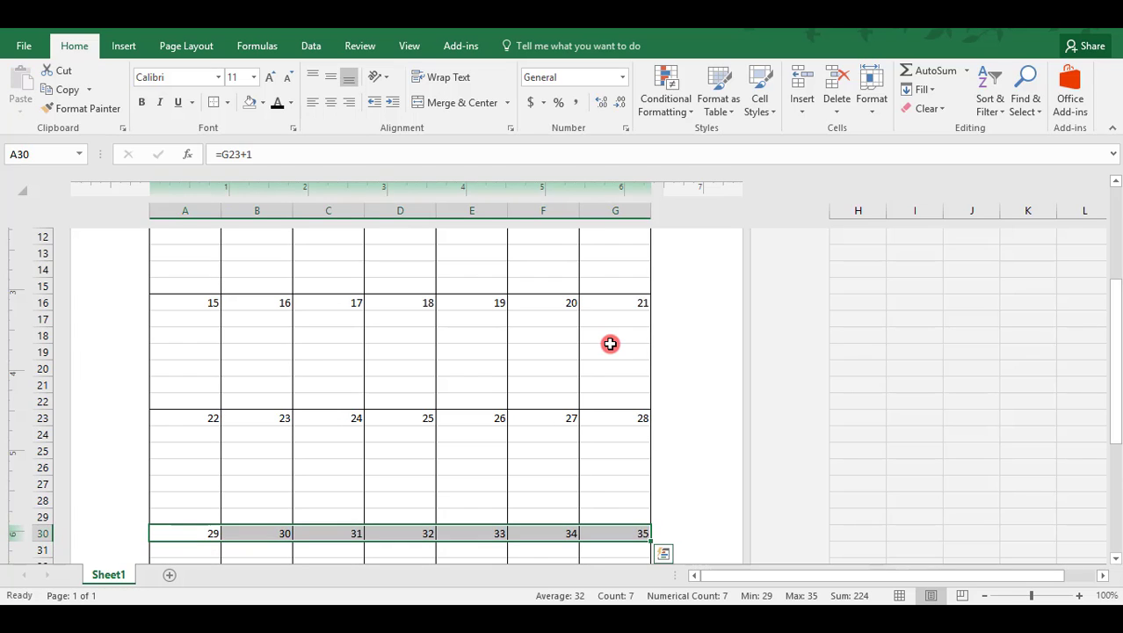
key(Right)
key(Right)
key(Right)
key(shift+Right)
key(shift+Right)
key(shift+Right)
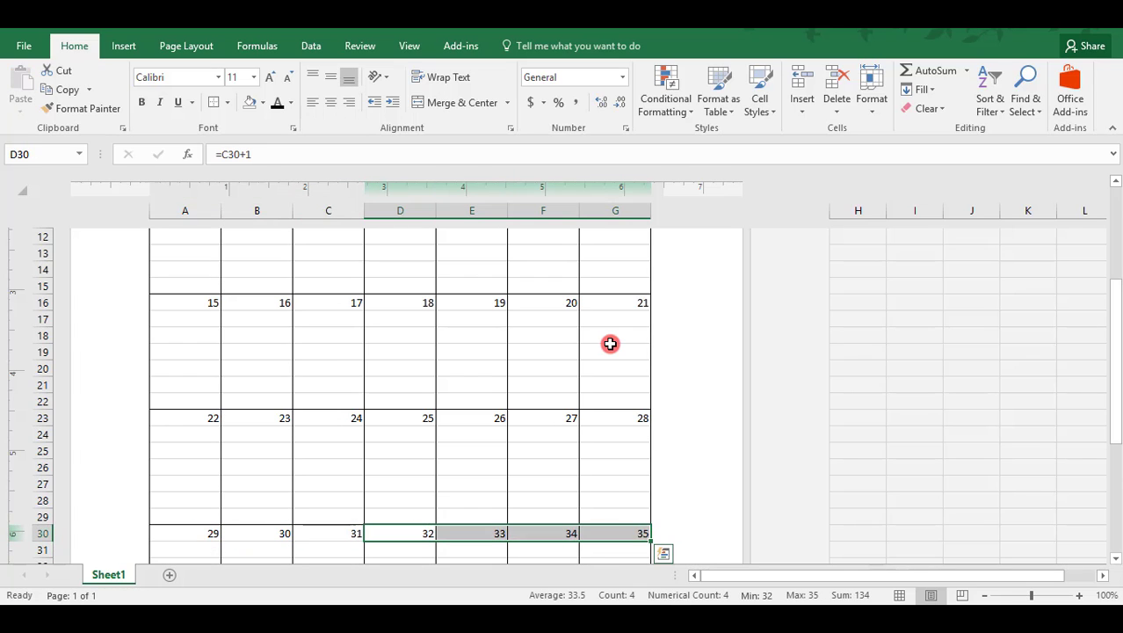
key(Delete)
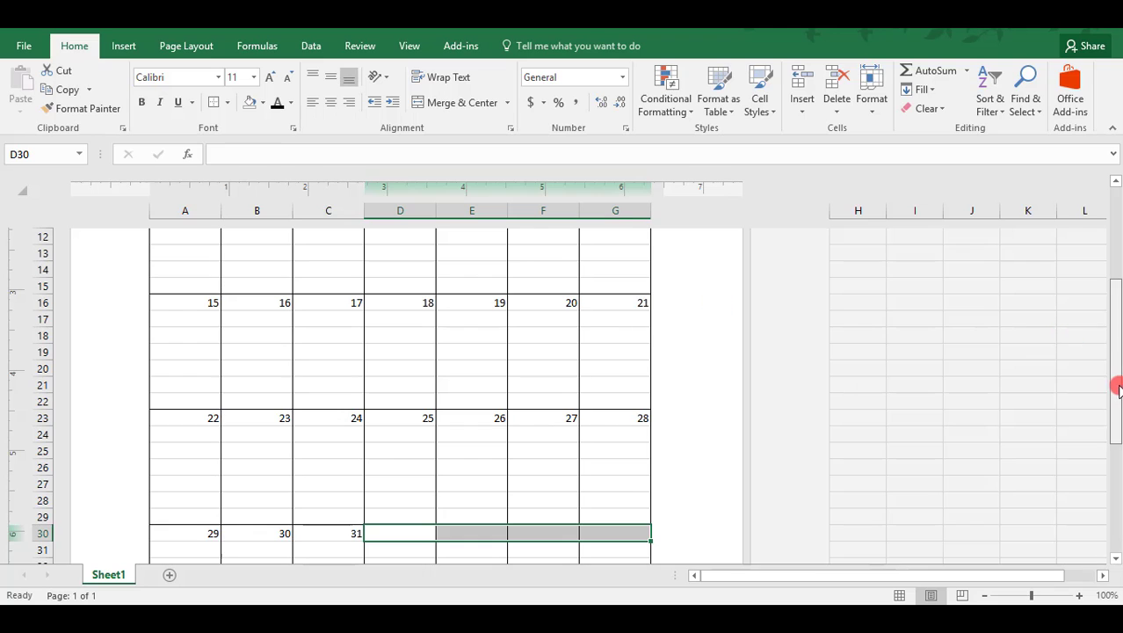
Type 'January' in the centre header, make it bold and increase its font size four times
drag(1116, 387, 1116, 290)
click(409, 290)
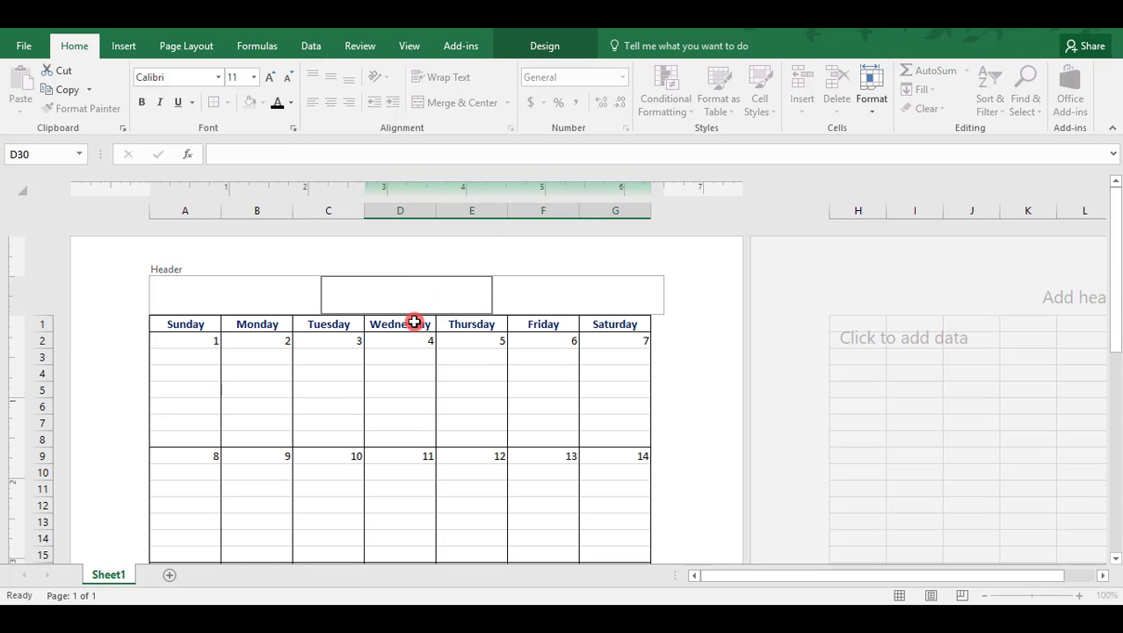
text(January)
key(Return)
key(Up)
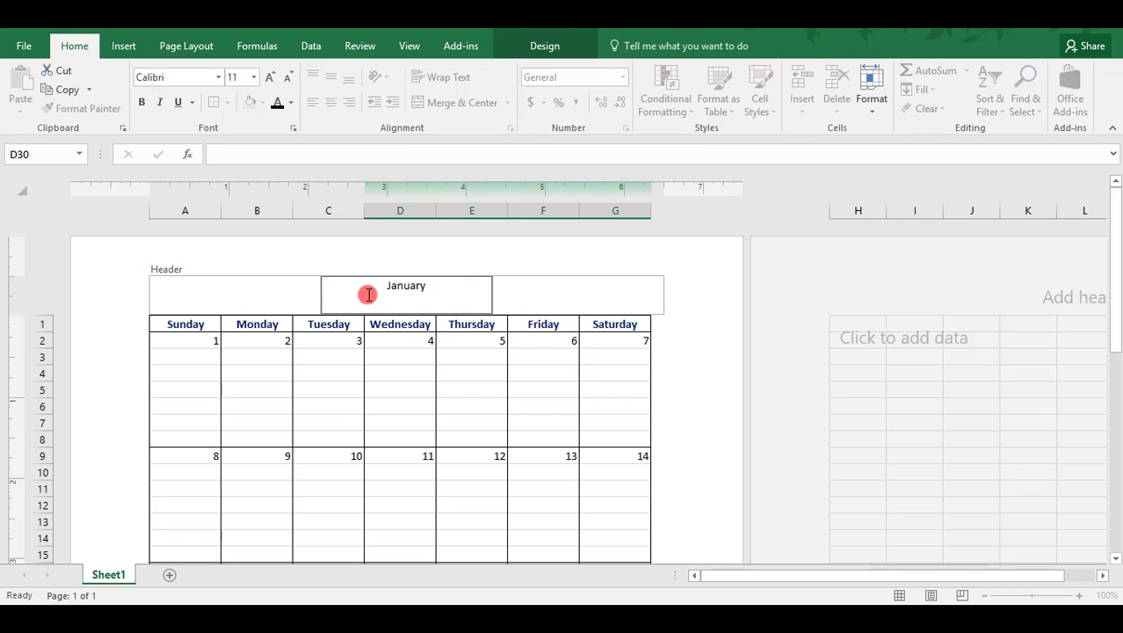
drag(447, 283, 293, 201)
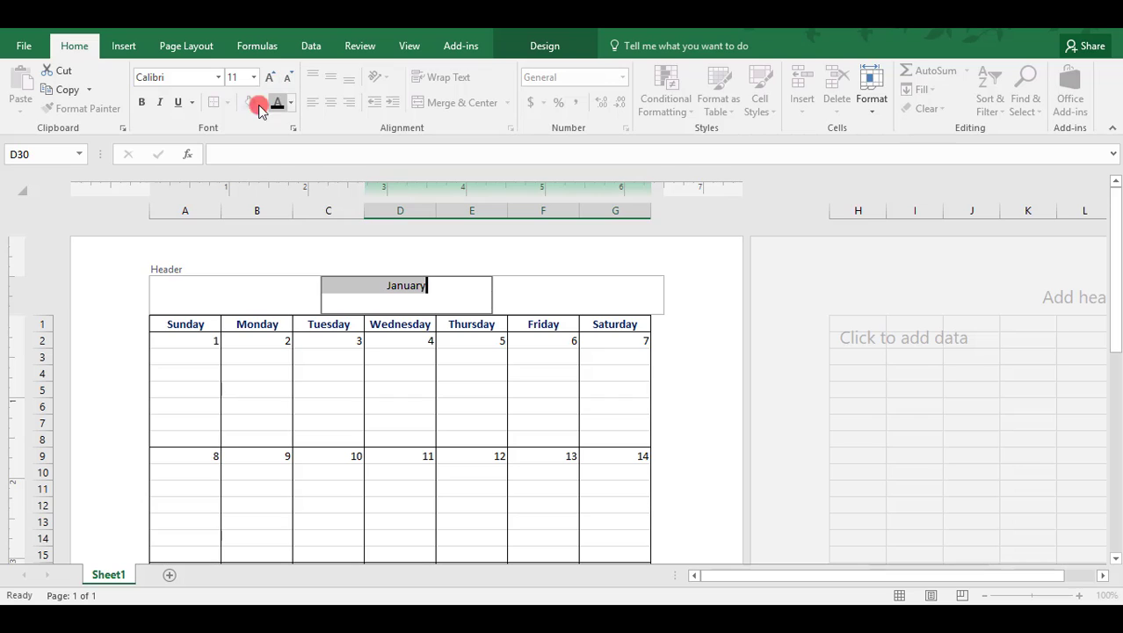
click(141, 102)
click(268, 77)
click(268, 77)
click(268, 76)
click(268, 77)
click(410, 387)
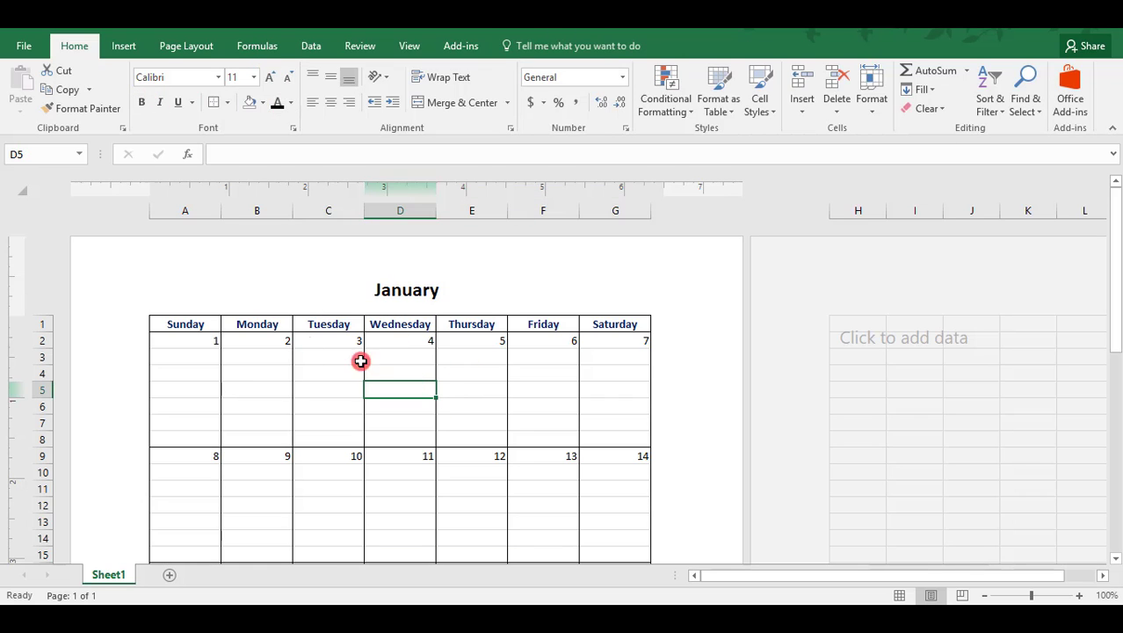